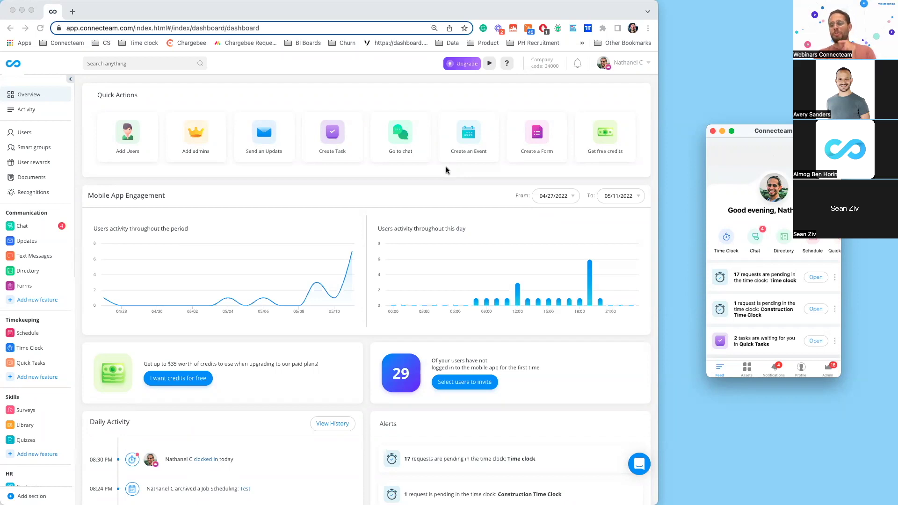
Step: Switch the web app from the admin dashboard to the employee view
left_click(442, 99)
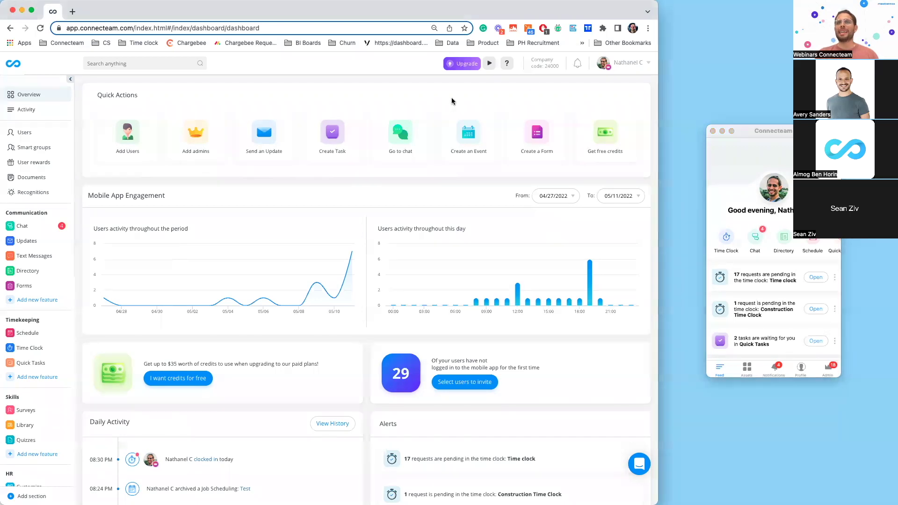
left_click(625, 62)
left_click(622, 109)
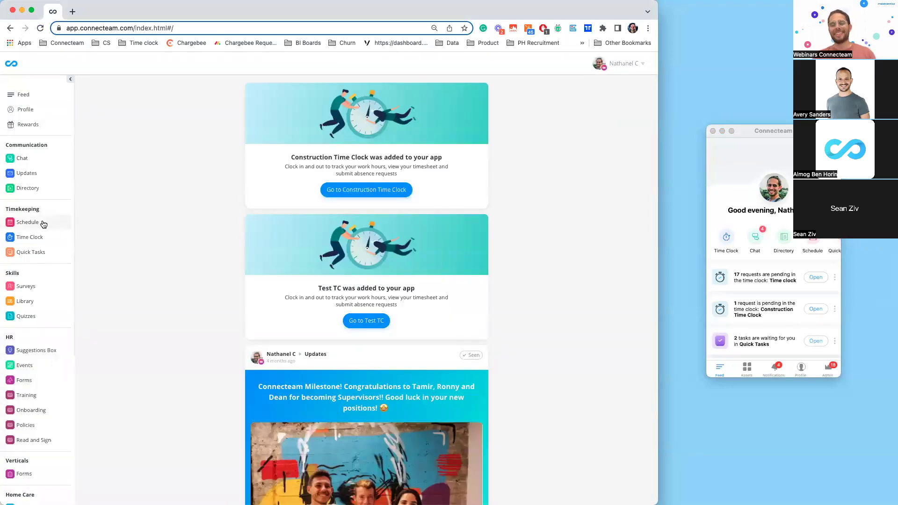
Step: Open Schedule > Job scheduler and check the Monday May 9 morning shift's details
left_click(42, 224)
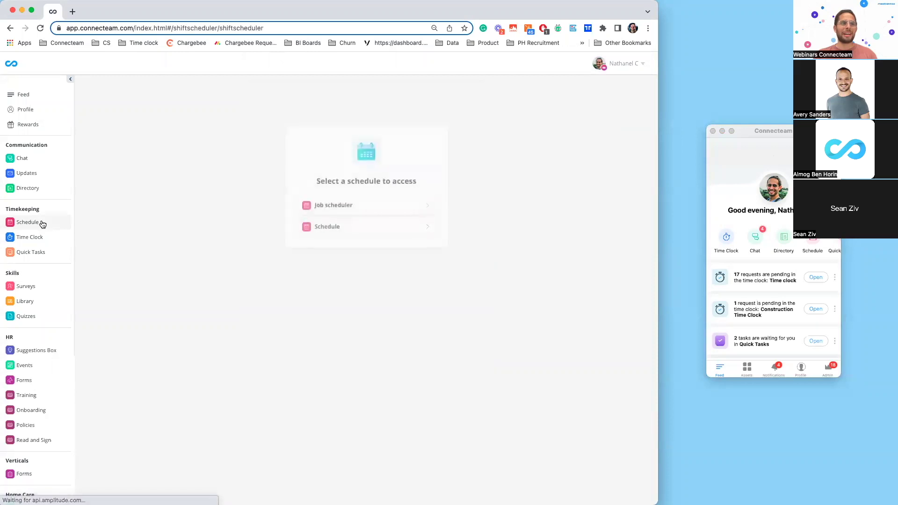
left_click(347, 203)
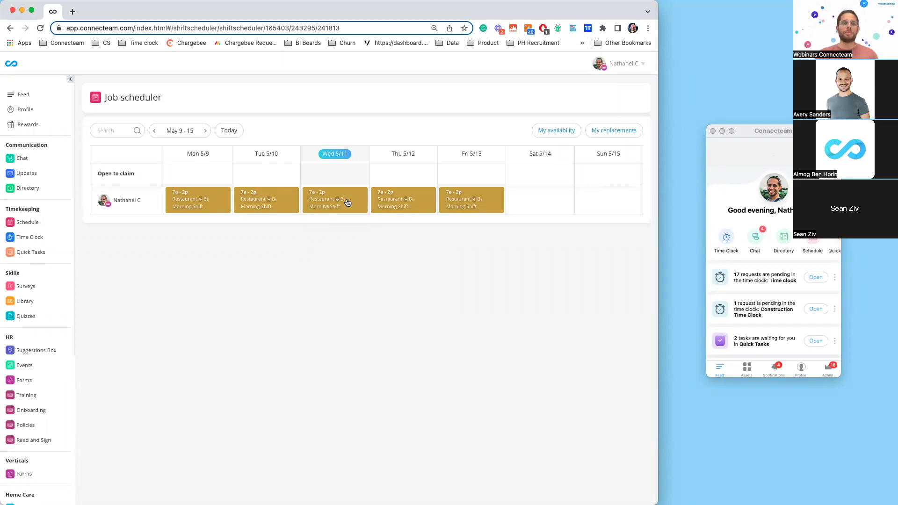
left_click(198, 209)
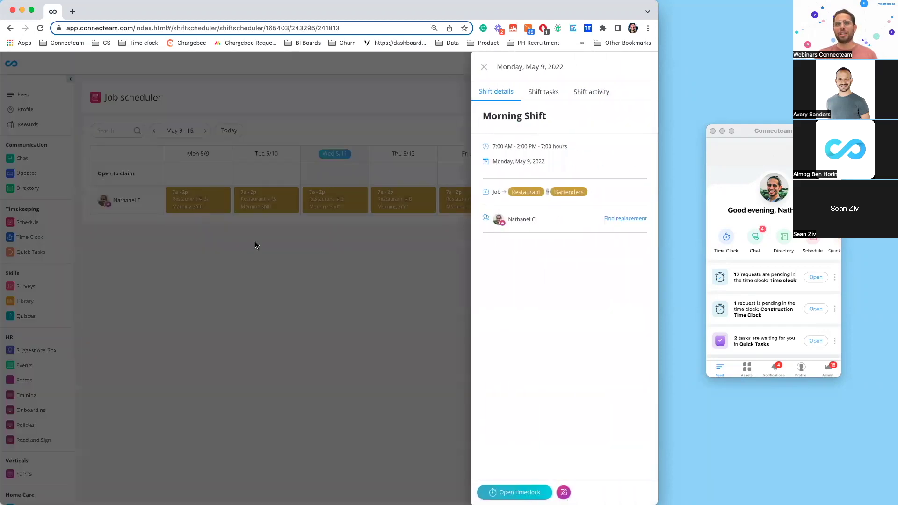
left_click(313, 282)
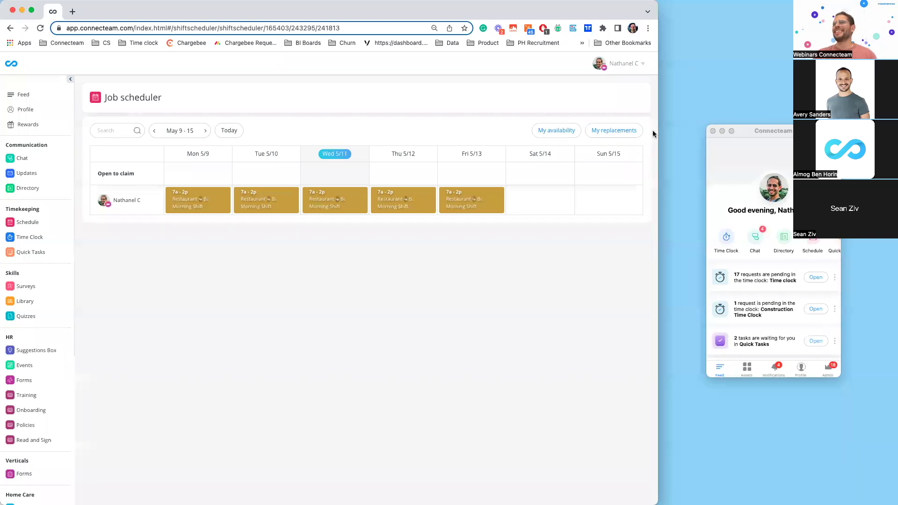
Step: Open the Job scheduler in the desktop app to list the May 11–13 morning shifts
left_click_drag(772, 132, 771, 114)
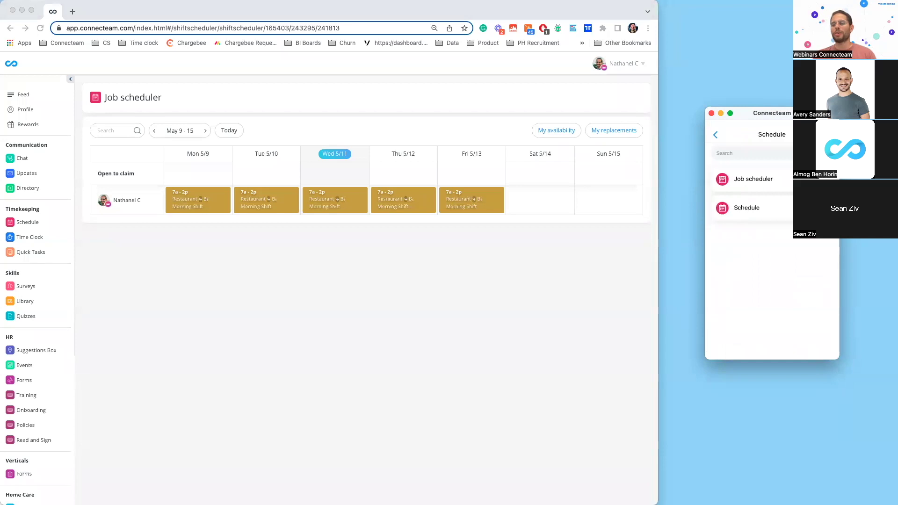
left_click(775, 182)
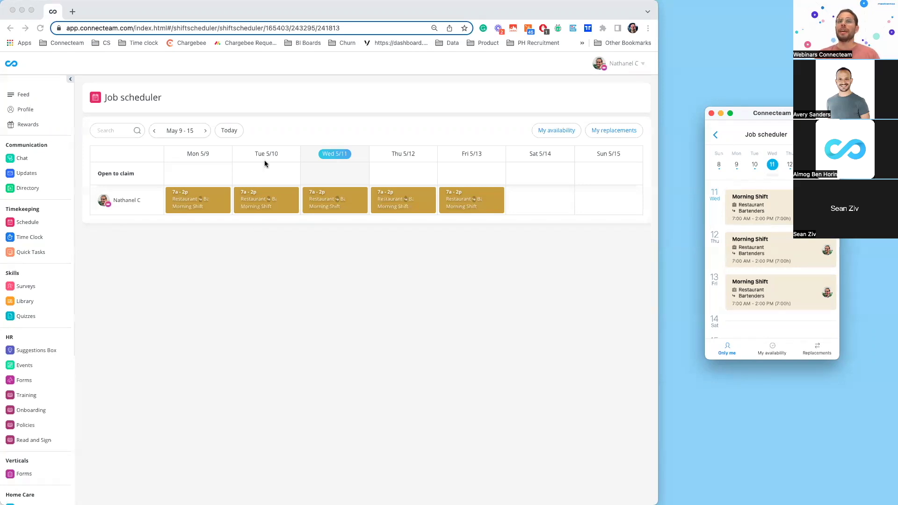
Step: Check the Tuesday May 10 shift's details in the web scheduler
left_click(262, 216)
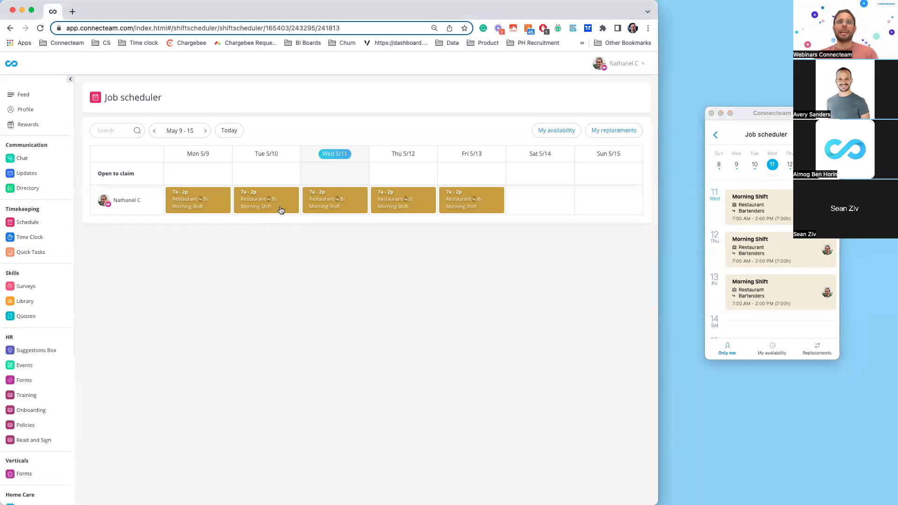
left_click(281, 209)
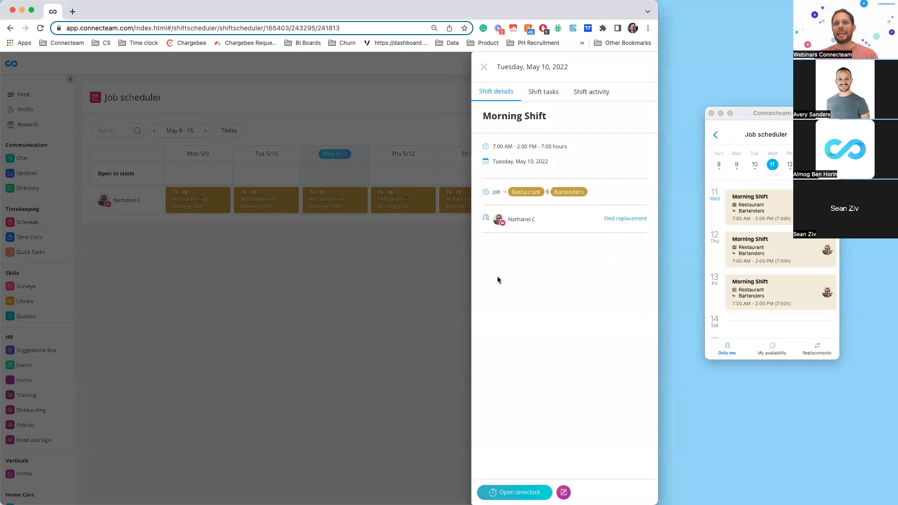
left_click(435, 281)
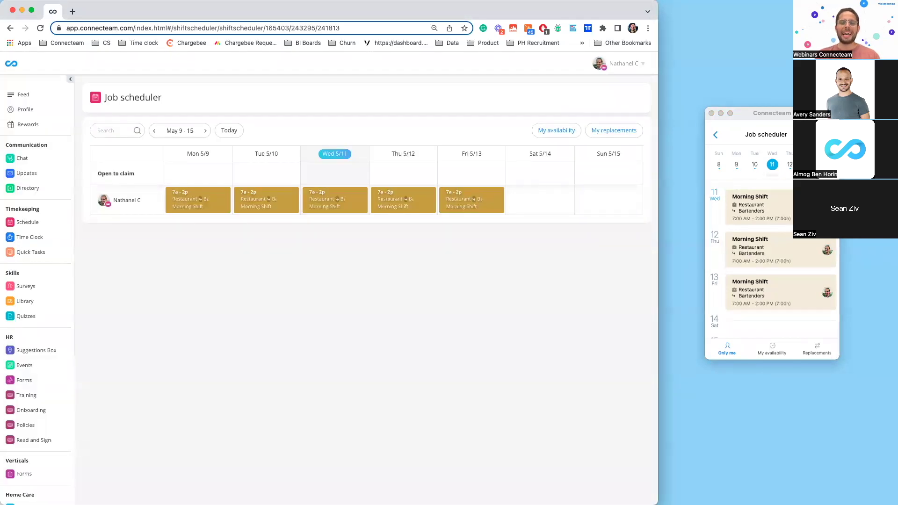
Step: Go back twice in the desktop app to reach its home feed
left_click(719, 135)
left_click(718, 135)
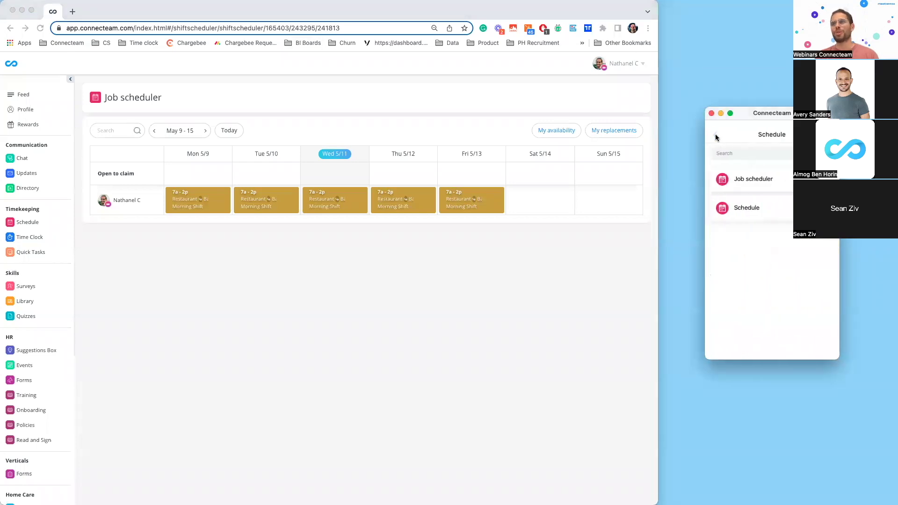
left_click(717, 137)
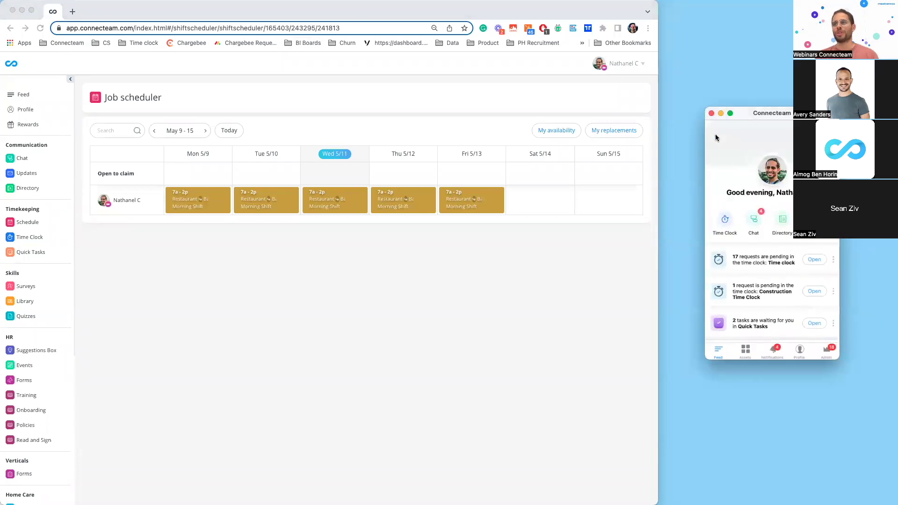
Step: Open the main Time clock and start a shift on a chosen job
left_click(725, 216)
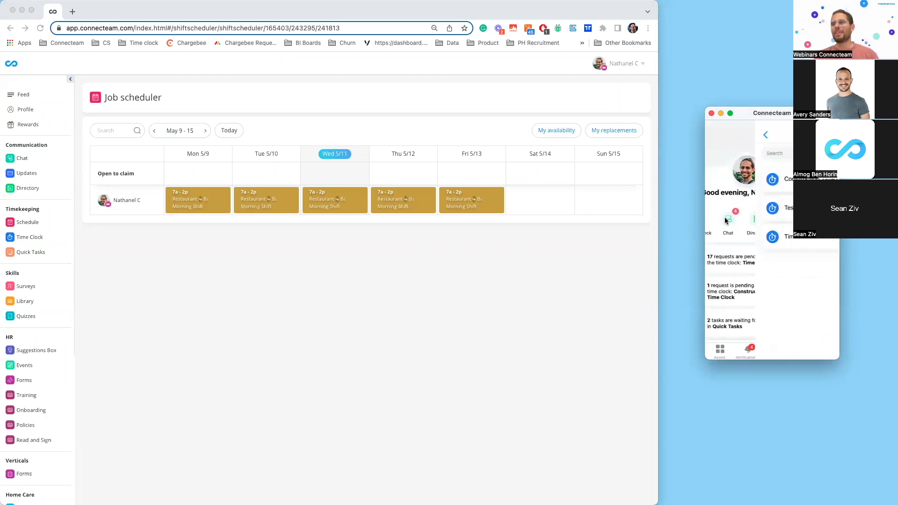
left_click(757, 237)
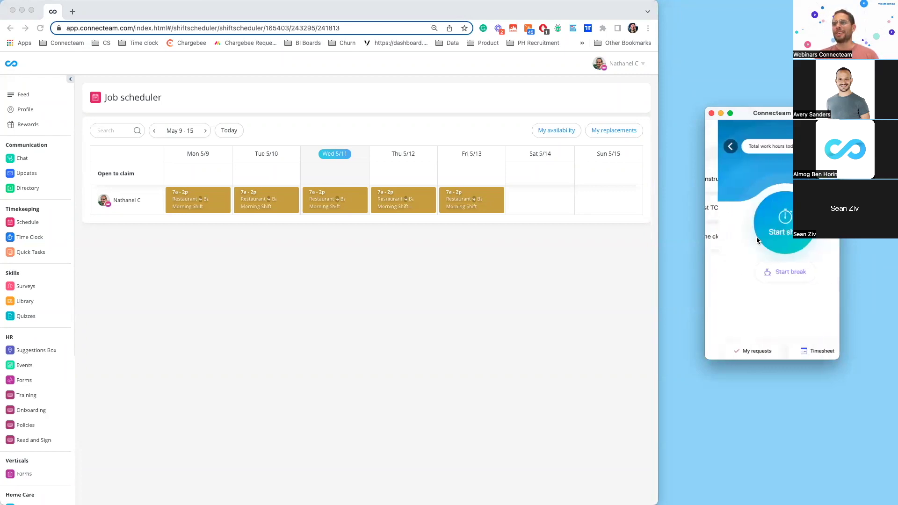
left_click(757, 237)
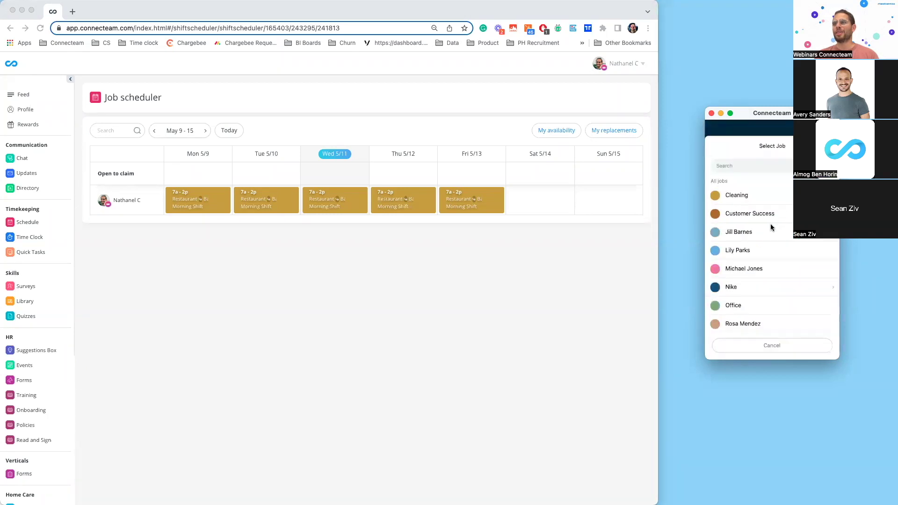
left_click(759, 251)
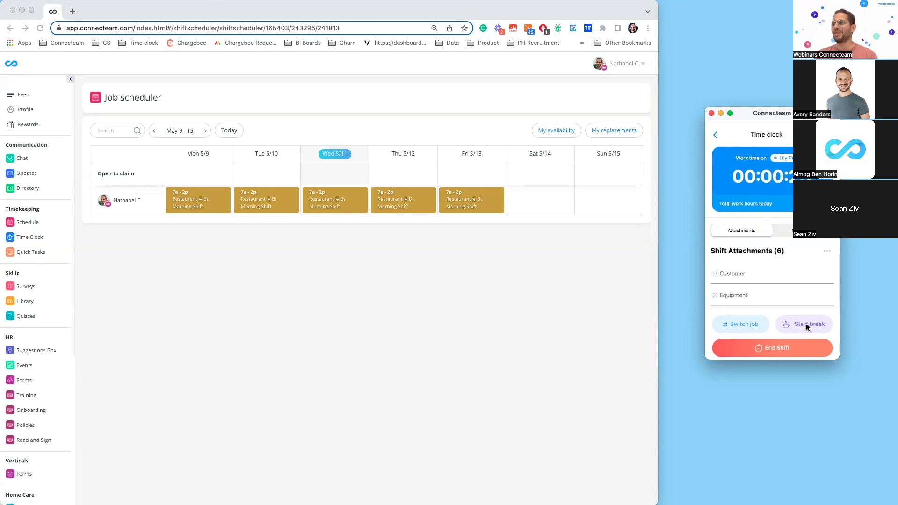
Step: Take a paid Rest Break, then end it and return to the same job
left_click(806, 325)
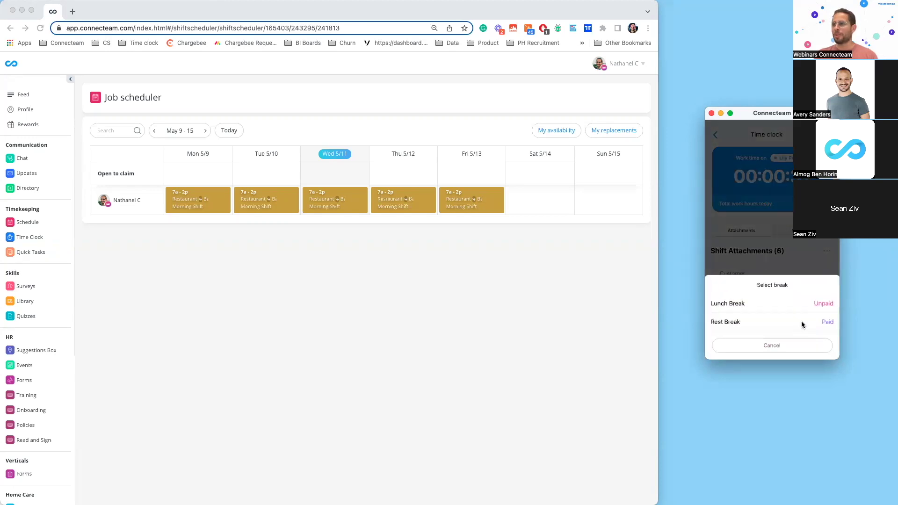
left_click(757, 324)
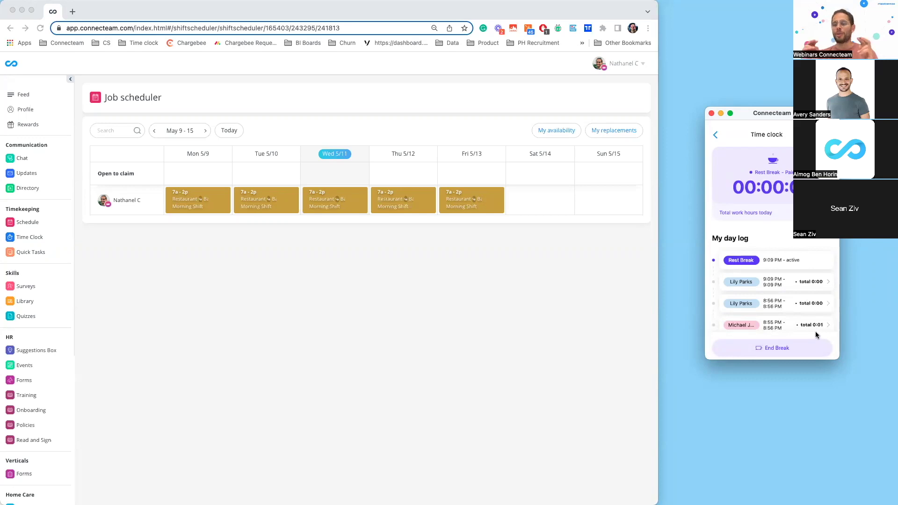
left_click(797, 350)
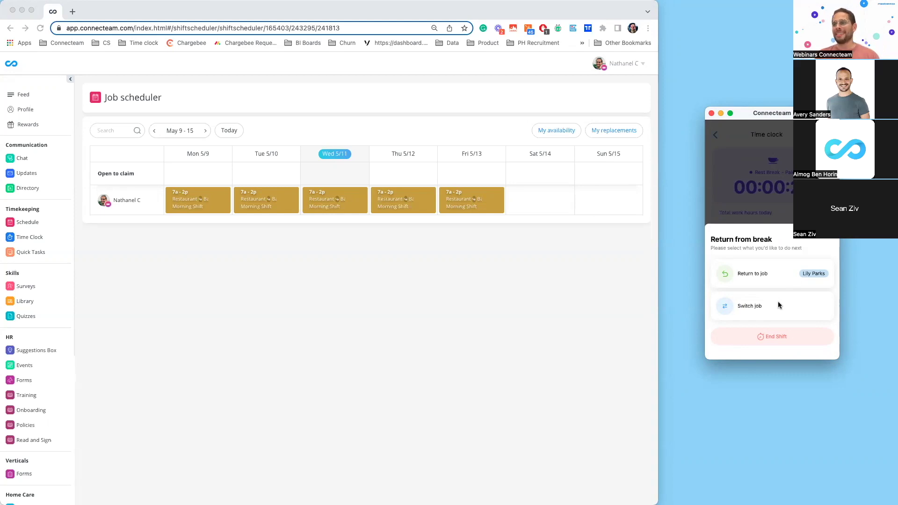
left_click(772, 279)
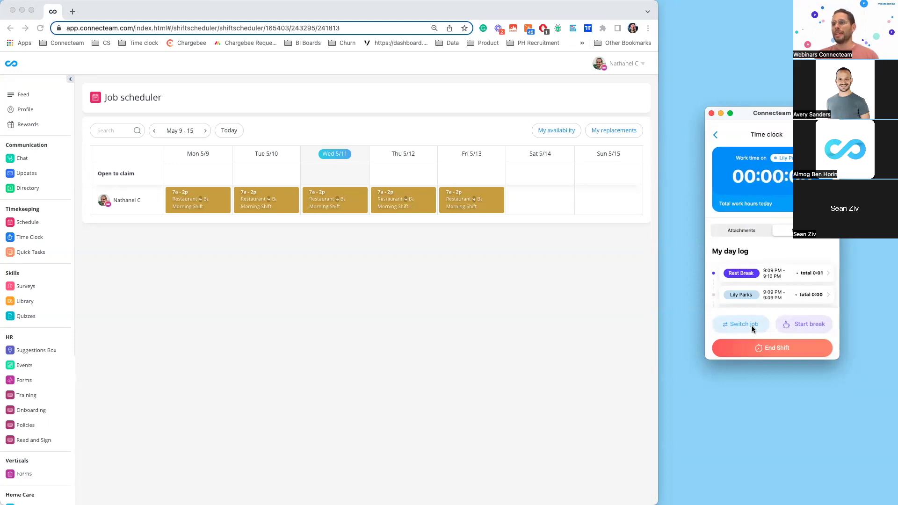
Step: Switch the running shift to another job and scroll the My day log
left_click(751, 324)
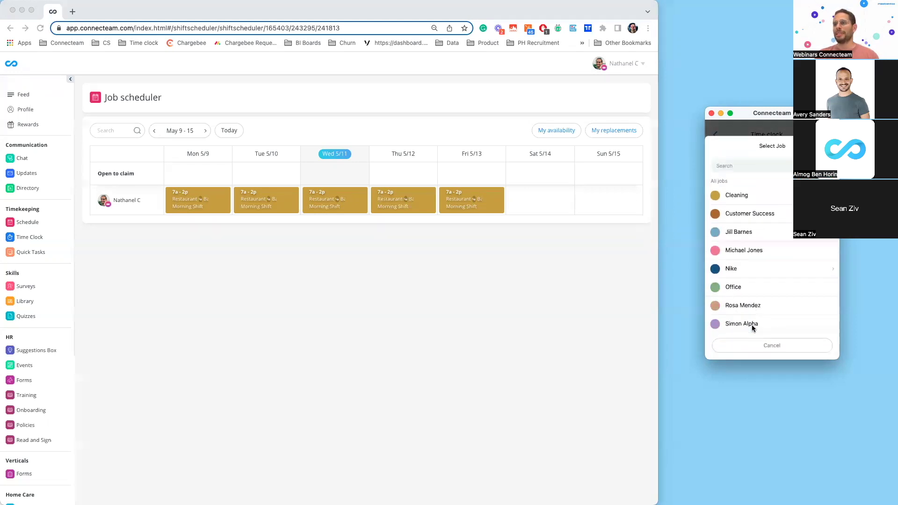
left_click(743, 251)
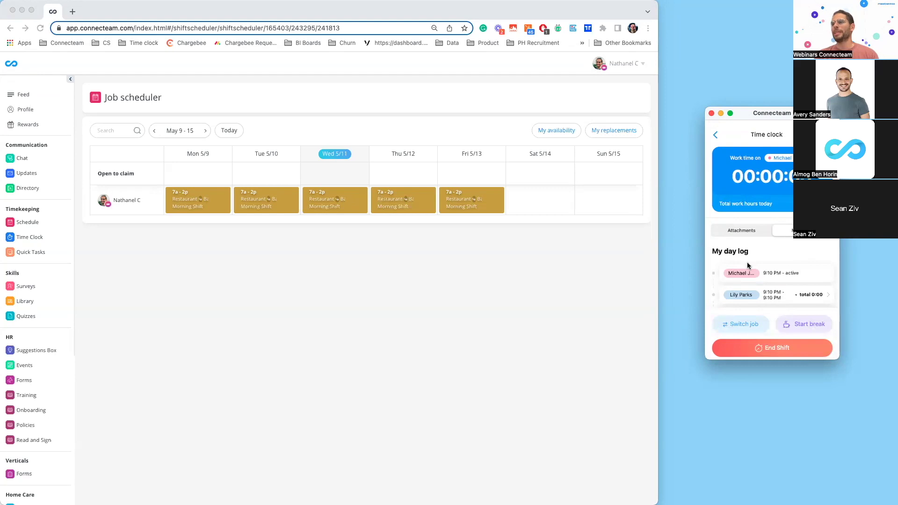
scroll(748, 266, "down", 3)
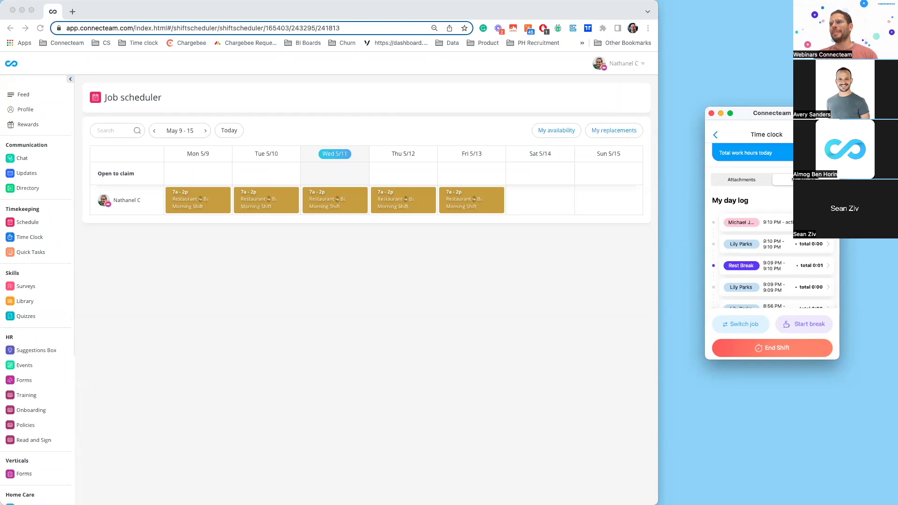
Step: Check the 9:10 PM day-log entry, then clock out to review hours
left_click(817, 247)
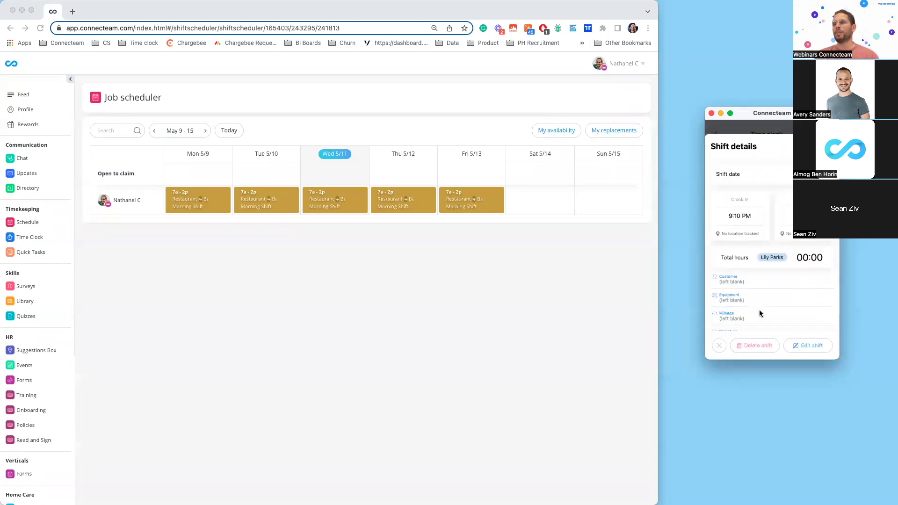
left_click(719, 345)
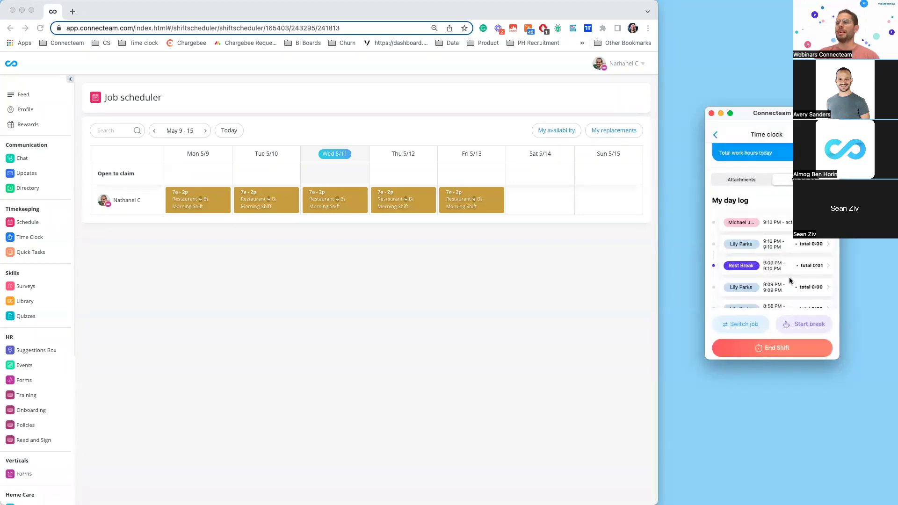
left_click(794, 352)
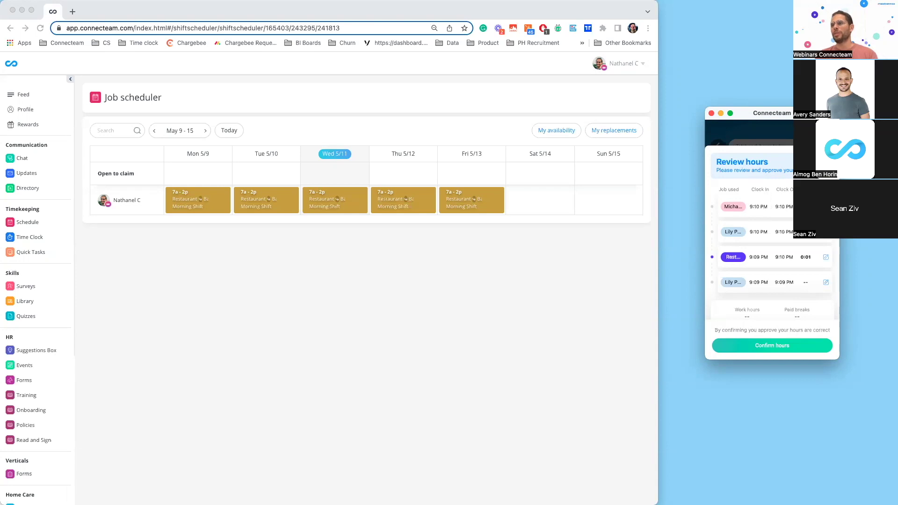
Step: Change the reviewed shift's time and send the edit for manager approval
left_click(758, 207)
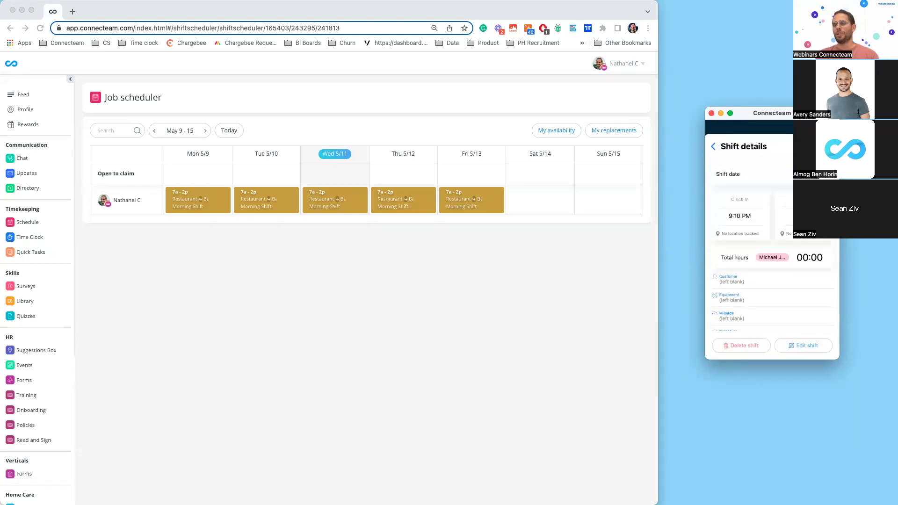
left_click(804, 344)
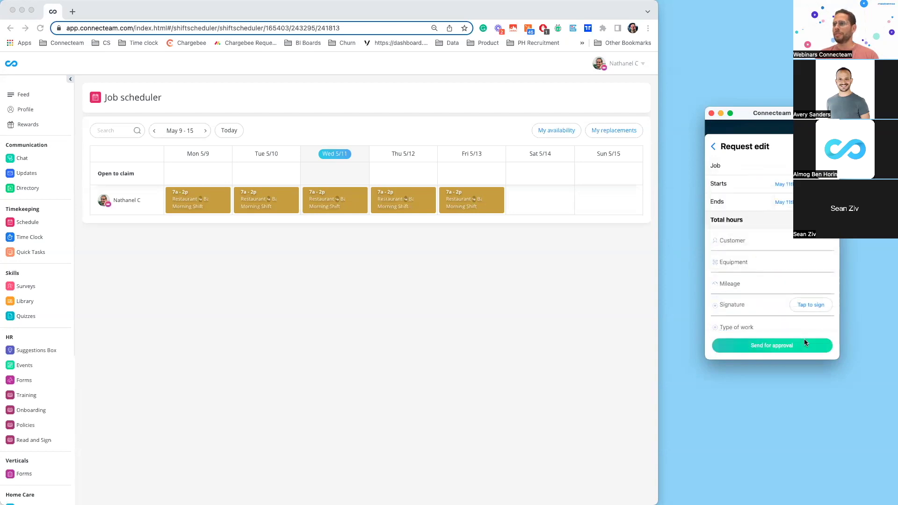
left_click(779, 184)
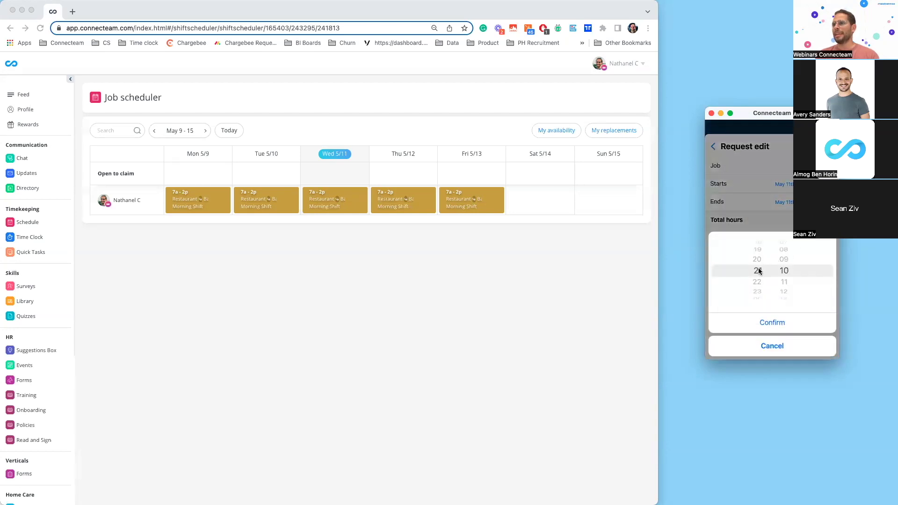
left_click(772, 322)
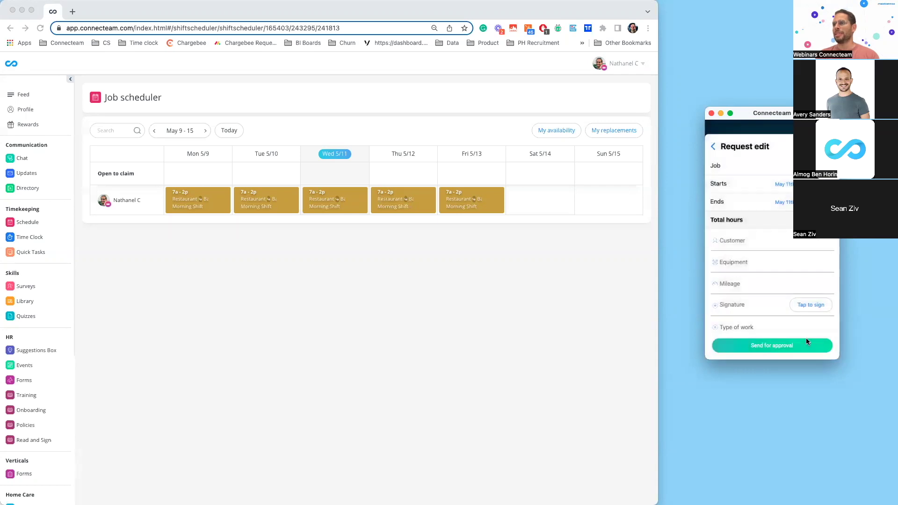
left_click(802, 346)
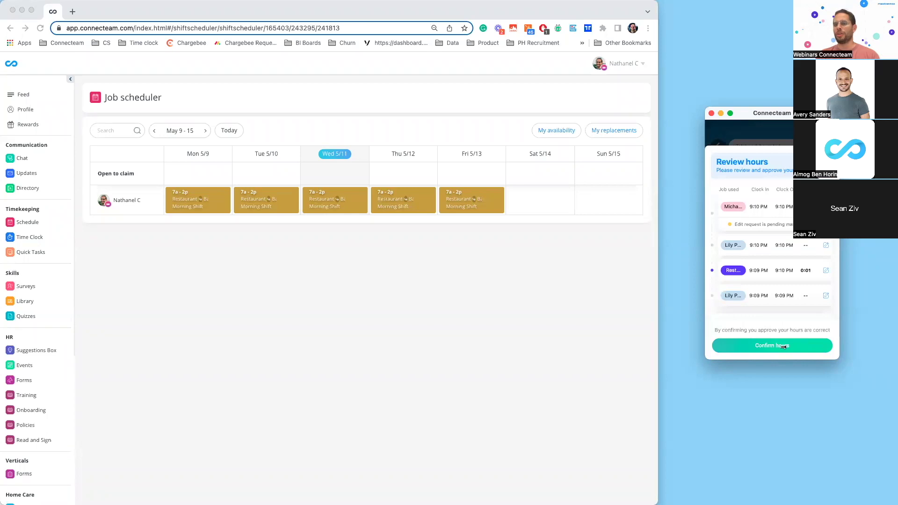
Step: Confirm the reviewed hours on mobile, then return the web app to the admin dashboard
left_click(748, 346)
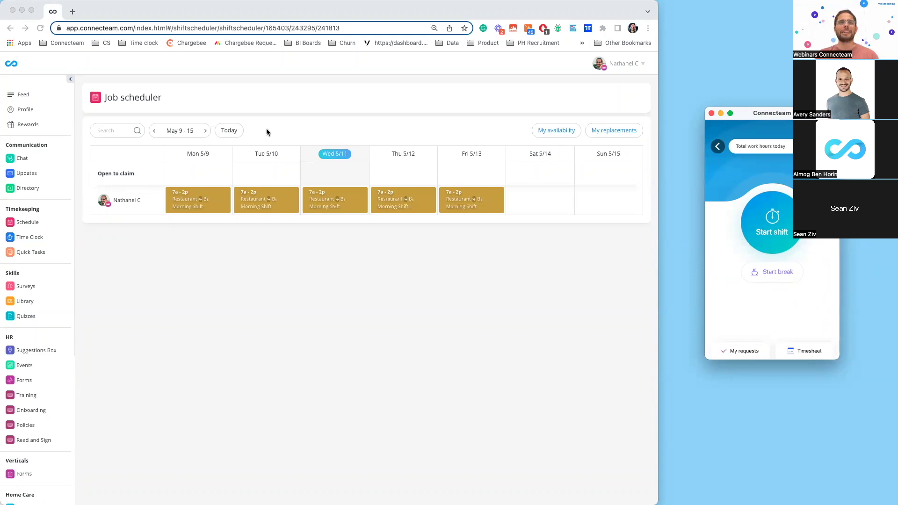
left_click(620, 66)
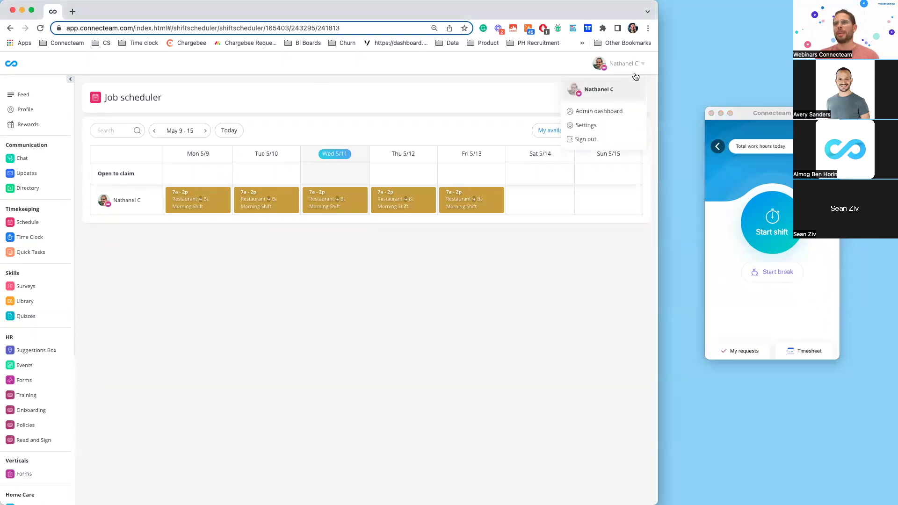
left_click(618, 111)
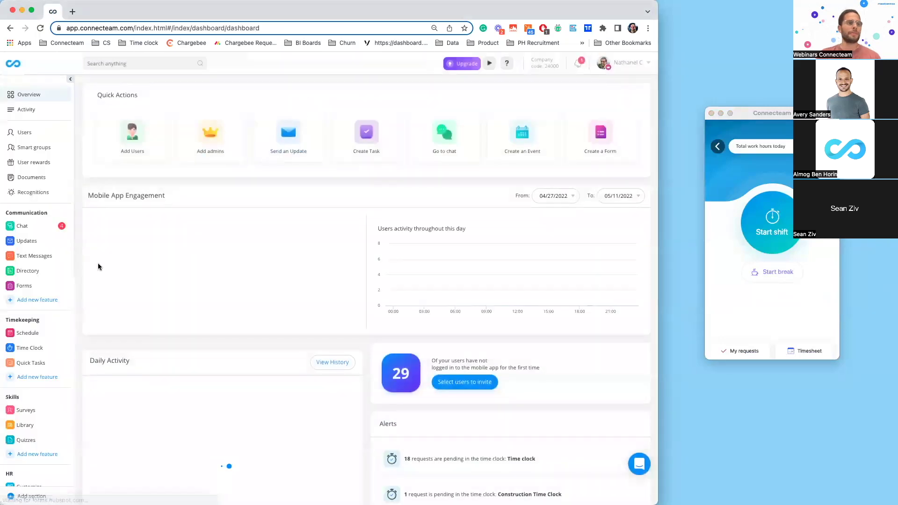
Step: Open the Time clock's Settings on the Jobs tab listing synced jobs
left_click(39, 352)
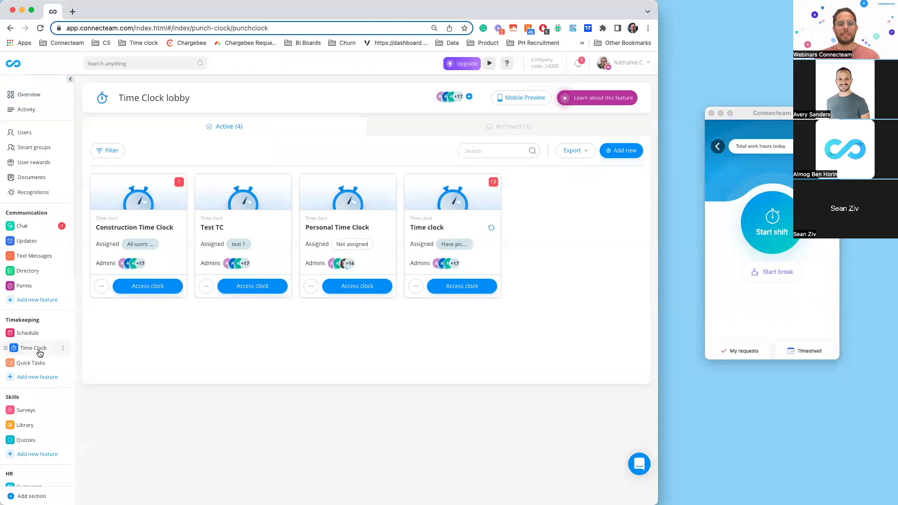
left_click(465, 293)
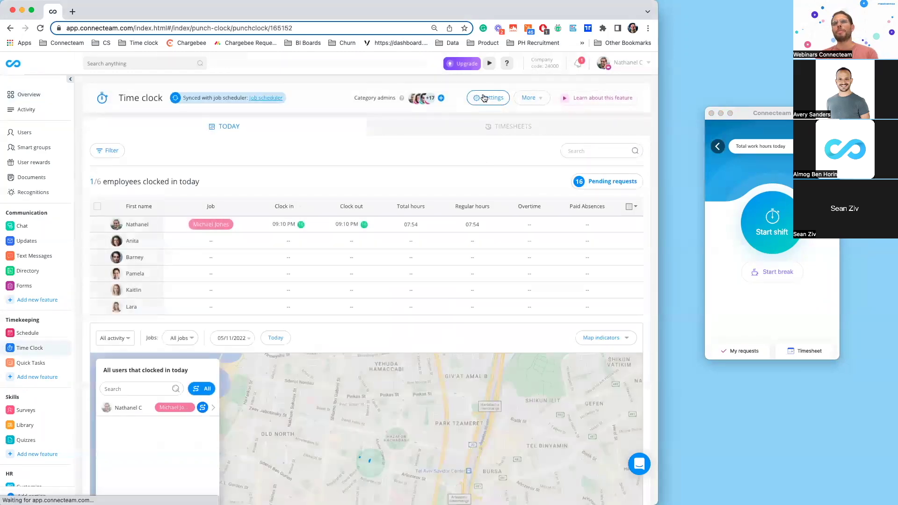
left_click(485, 97)
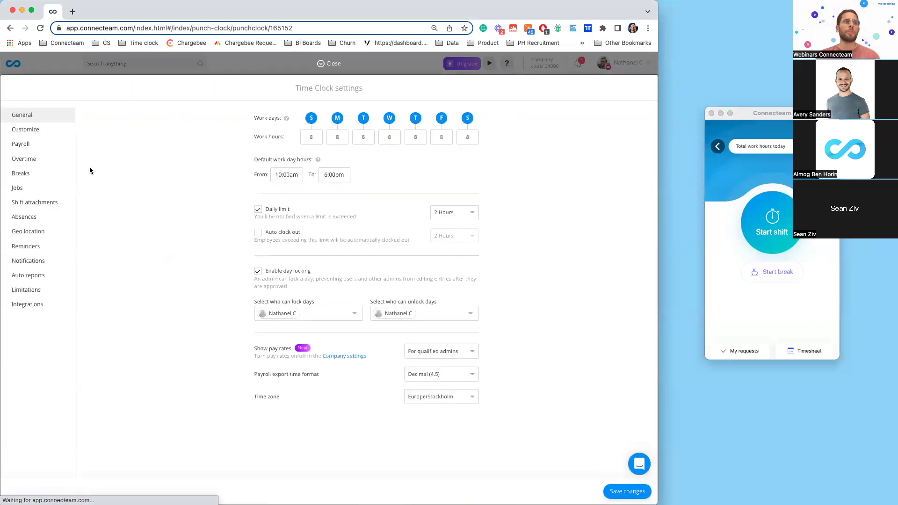
left_click(46, 188)
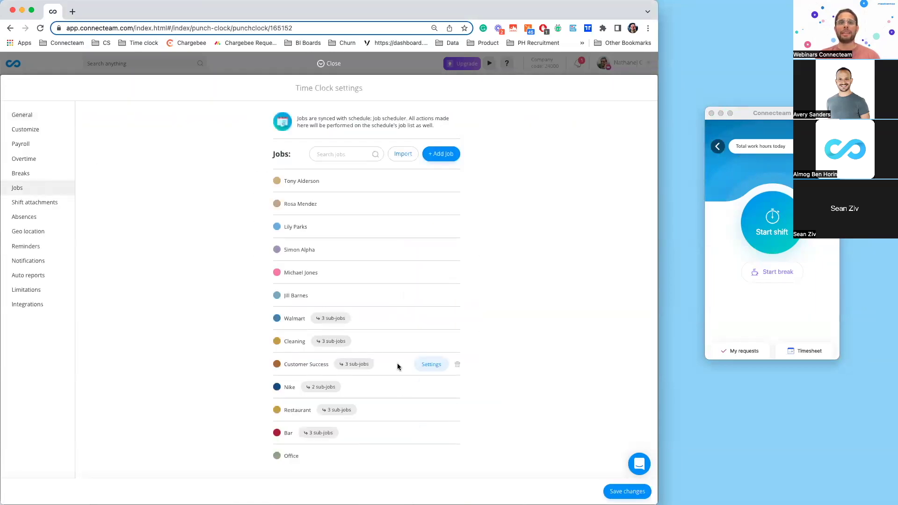
left_click(431, 341)
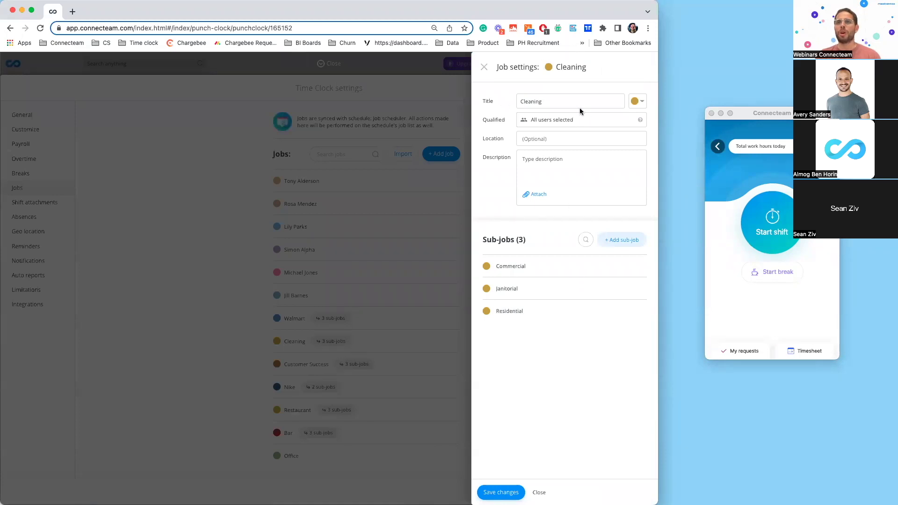
left_click(631, 269)
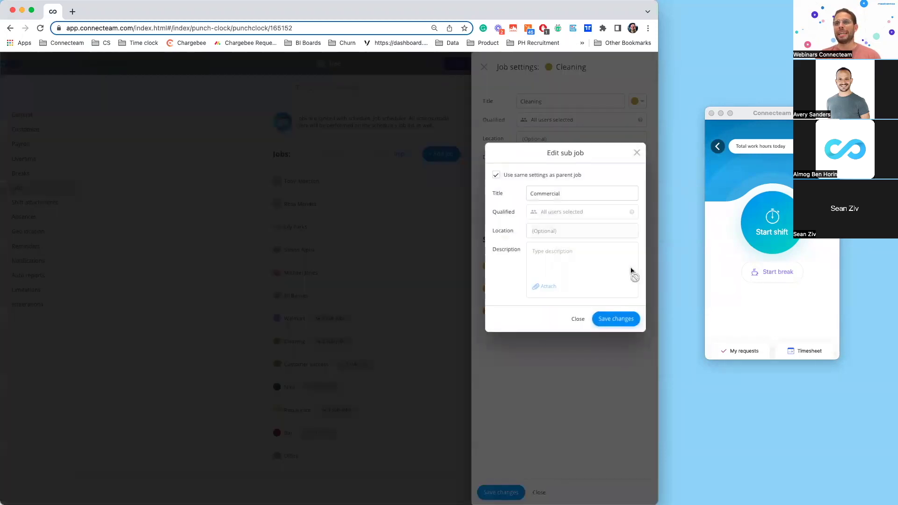
left_click(496, 176)
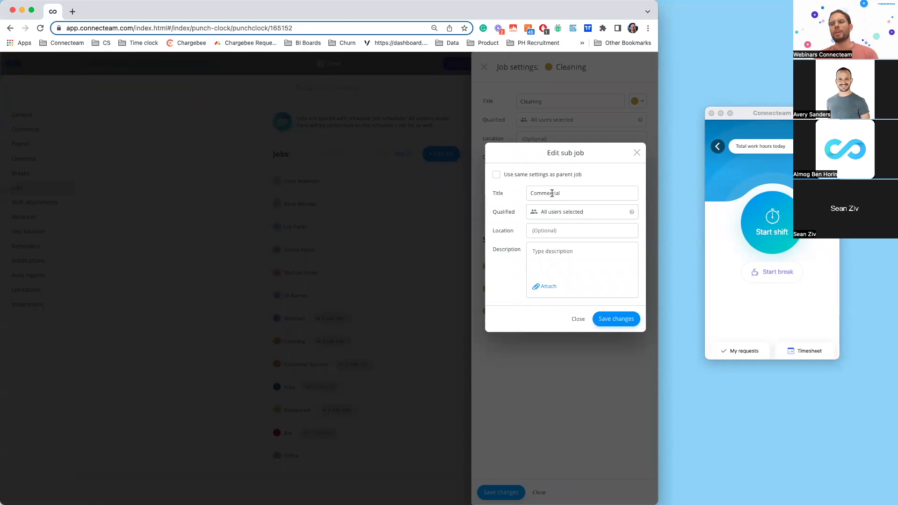
left_click(637, 153)
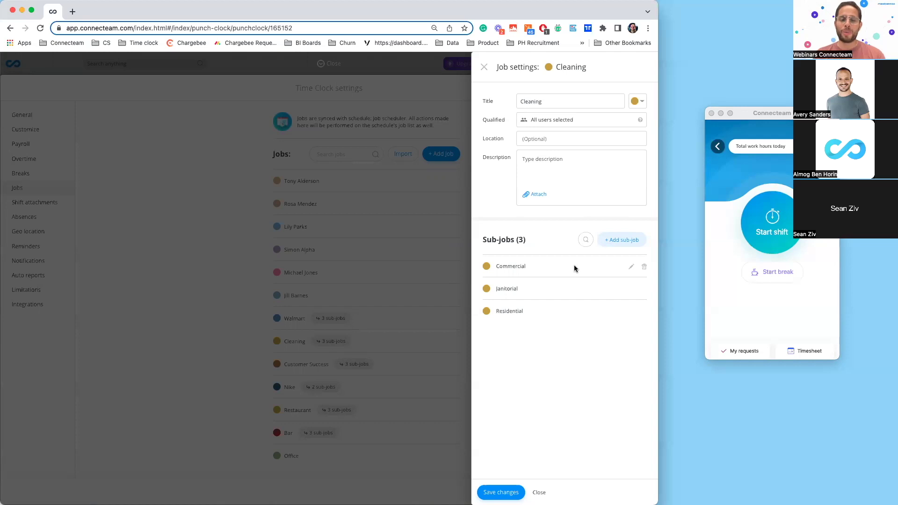
left_click(416, 223)
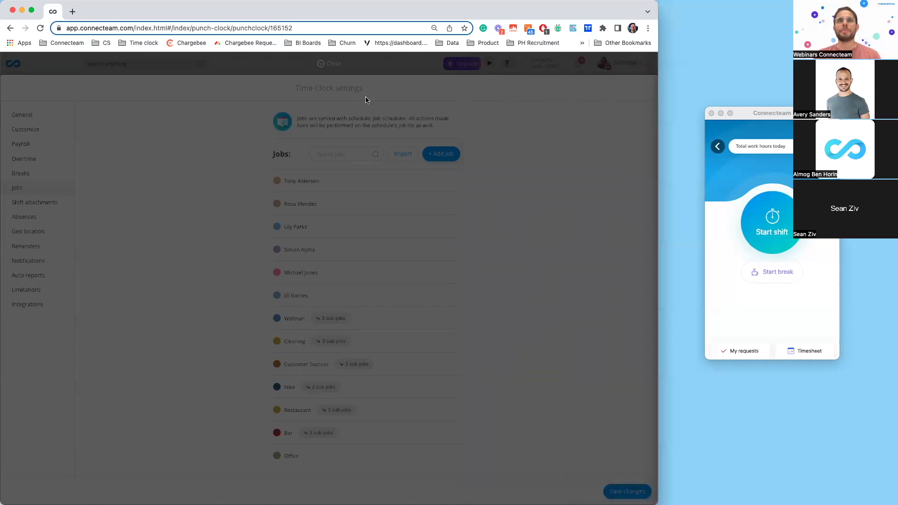
Step: Close the Time Clock settings, discarding changes, and show the Timesheets overview
left_click(332, 63)
left_click(313, 187)
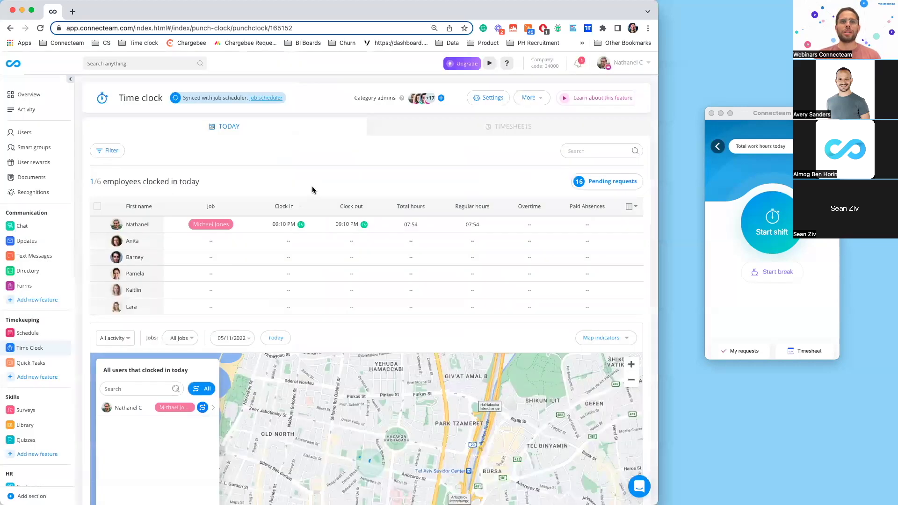
left_click(482, 131)
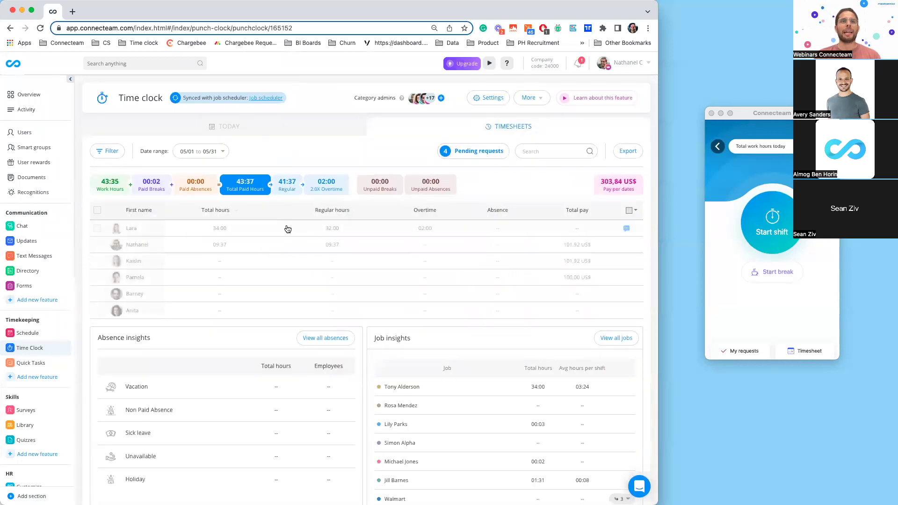
Step: View the first employee's timesheet export options, then the Export options for all timesheets
left_click(286, 226)
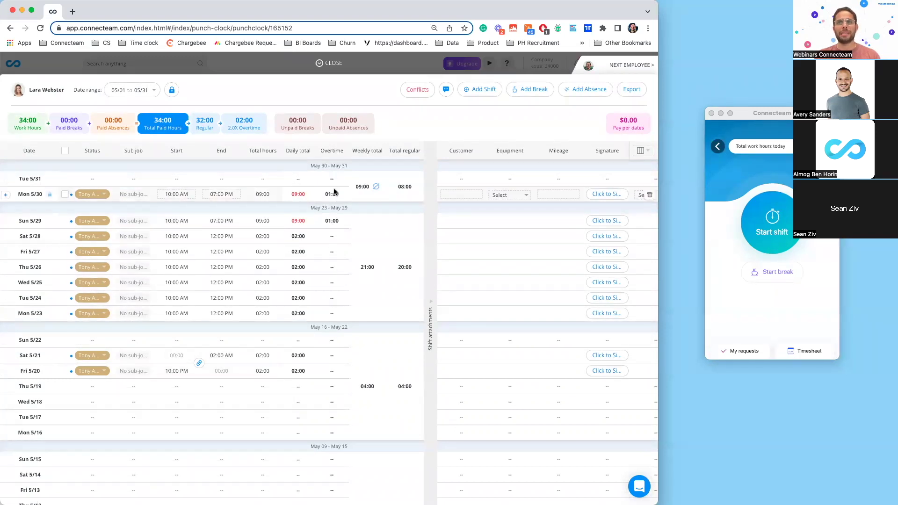
left_click(632, 90)
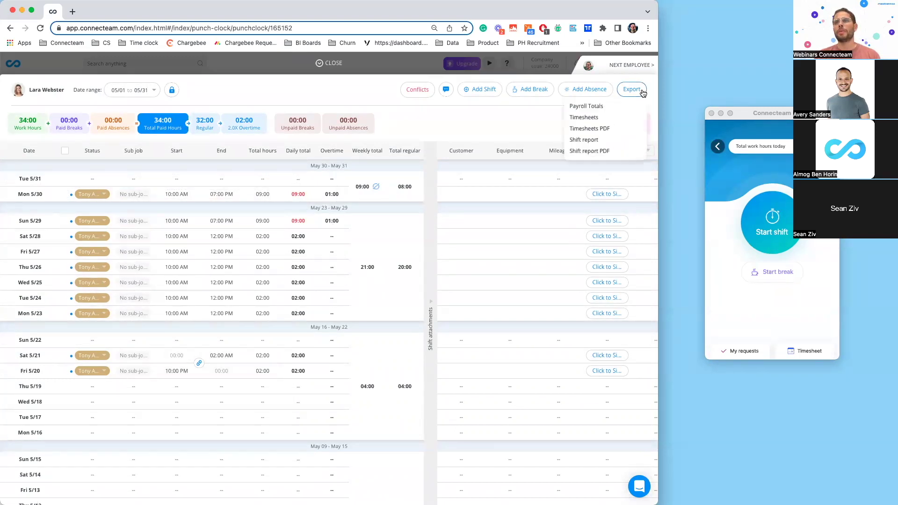
left_click(337, 68)
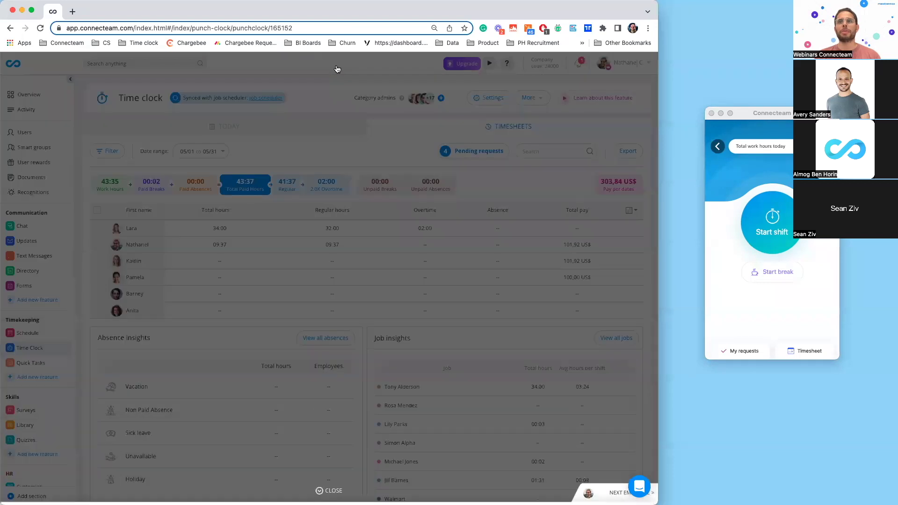
left_click(628, 151)
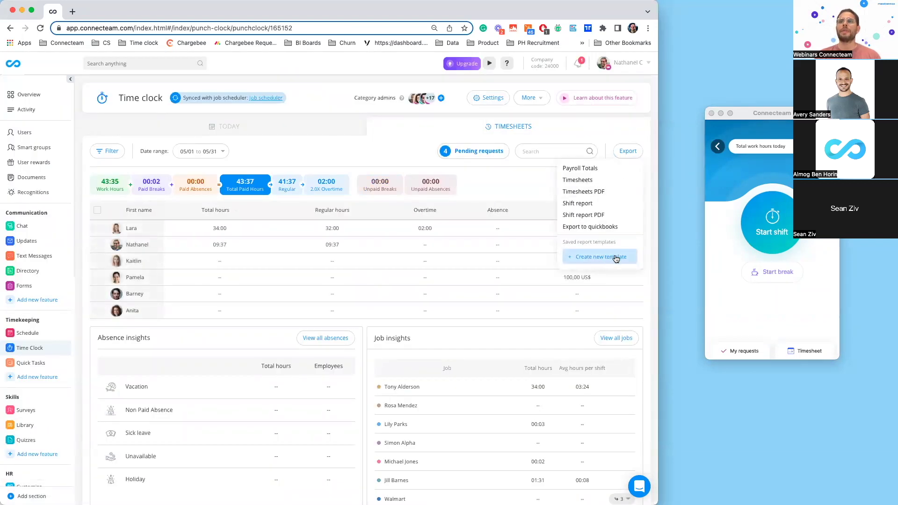
Step: Create a new custom export template and look over its columns, such as First name, Email and Job
left_click(617, 258)
left_click(323, 168)
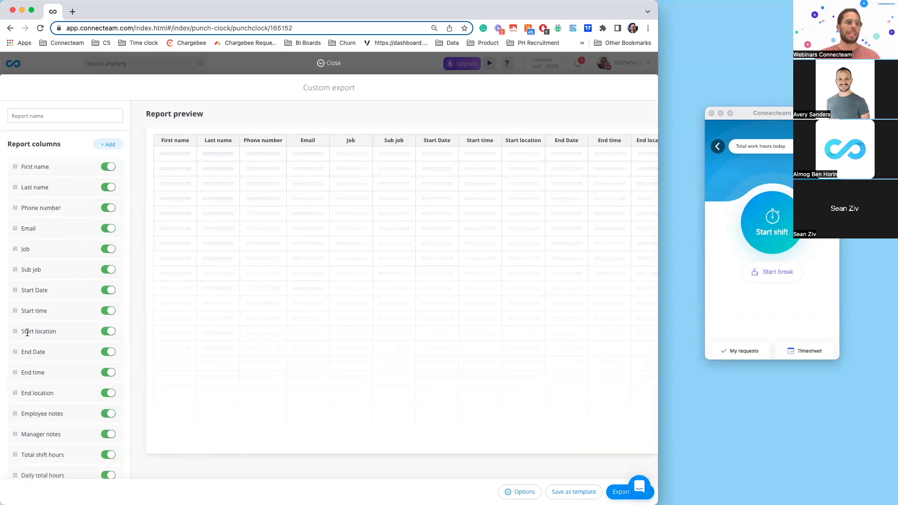
mouse_move(15, 187)
left_mouse_down()
mouse_move(15, 169)
mouse_move(14, 188)
left_mouse_up()
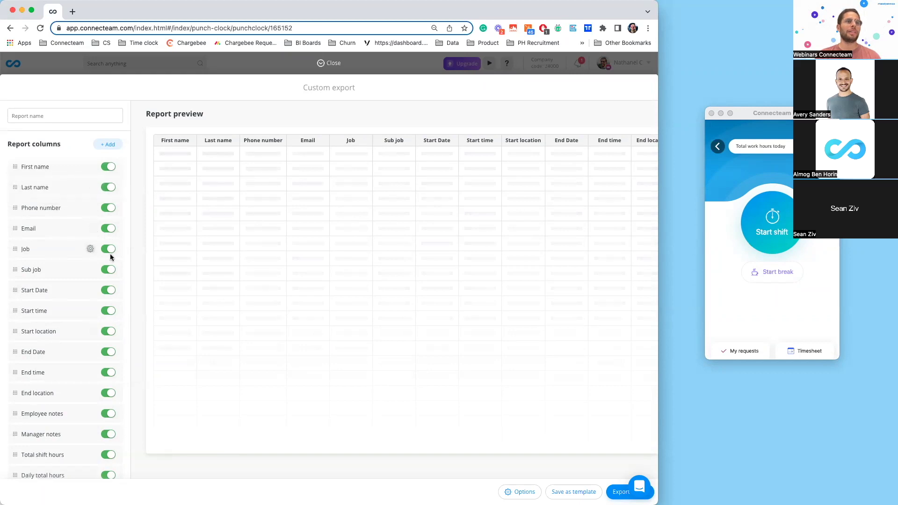
scroll(110, 270, "down", 5)
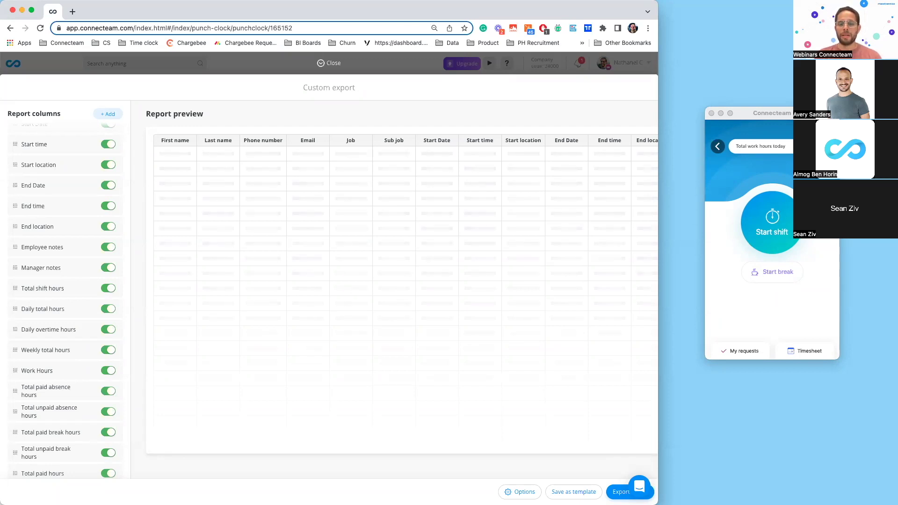
Step: Close the custom export preview and return the mobile app to its time clock list
left_click(336, 63)
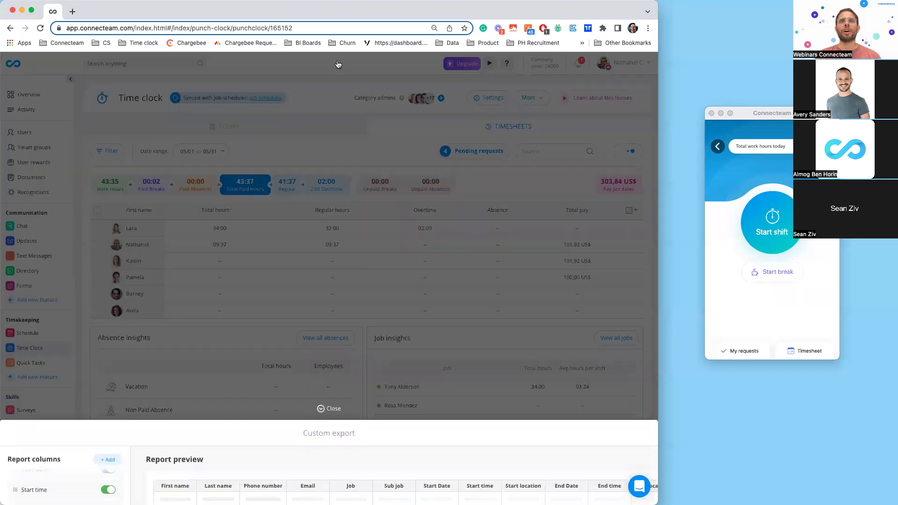
left_click(717, 147)
left_click(718, 147)
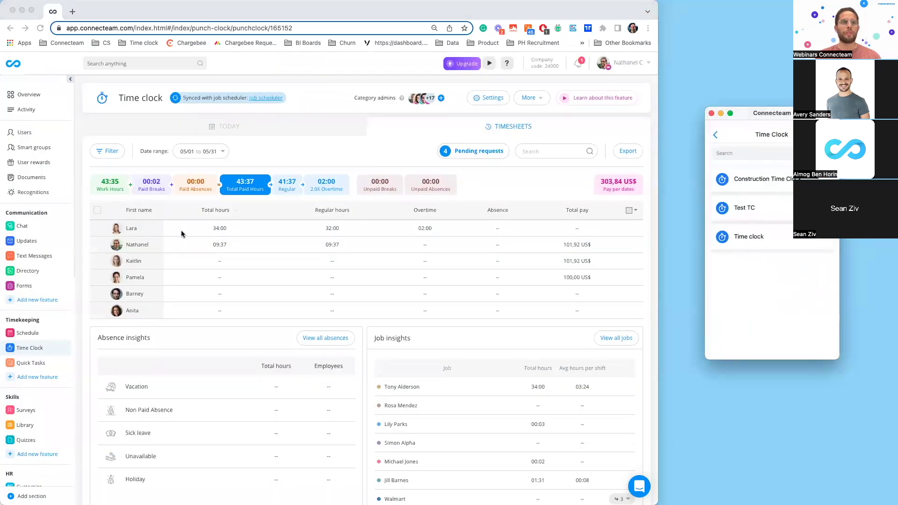
left_click(178, 211)
Step: Show Quick Tasks as a list grouped by IT, Maintenance and Onboarding labels
scroll(42, 309, "down", 2)
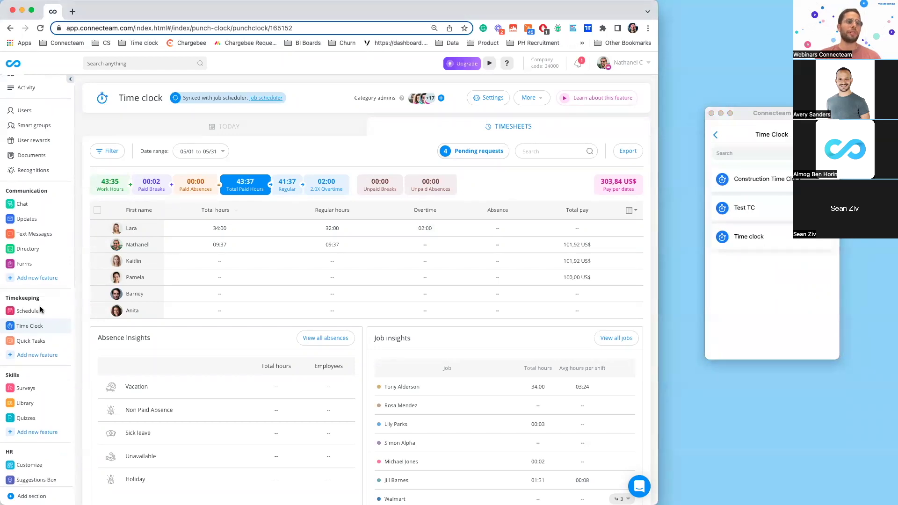
left_click(34, 324)
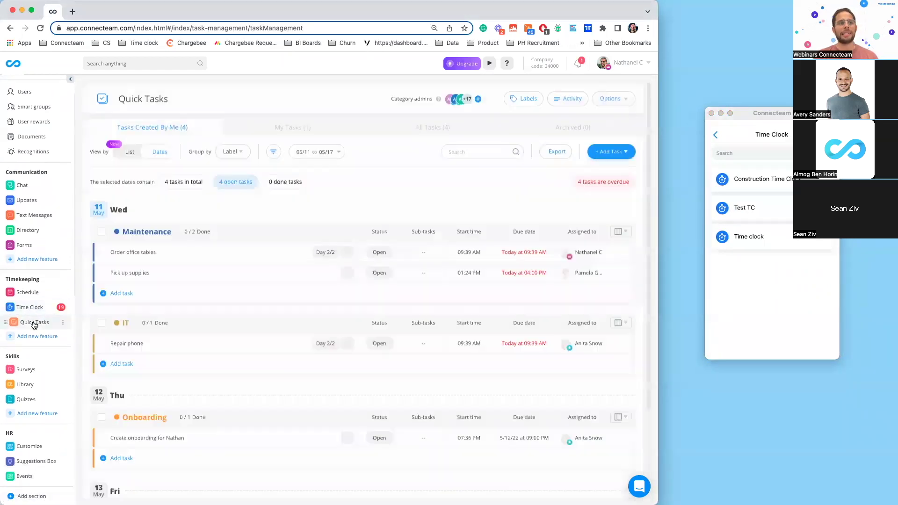
mouse_move(258, 204)
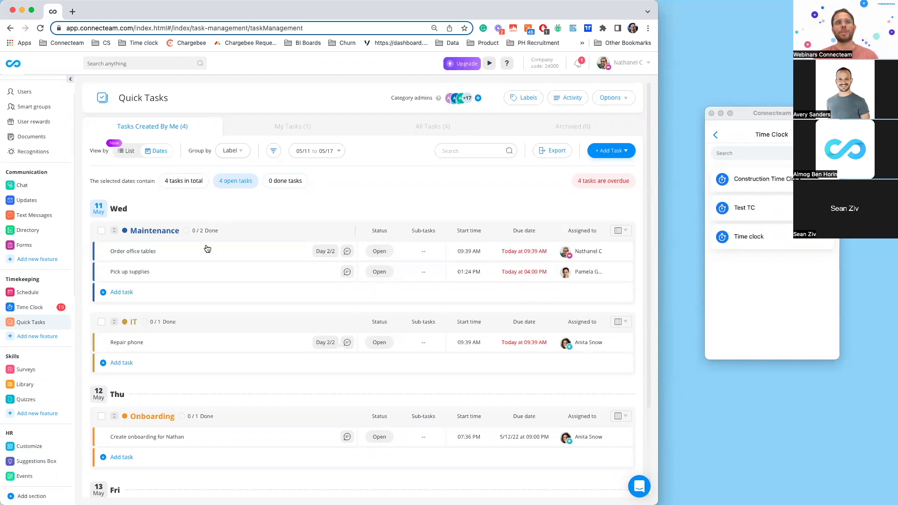
mouse_move(119, 211)
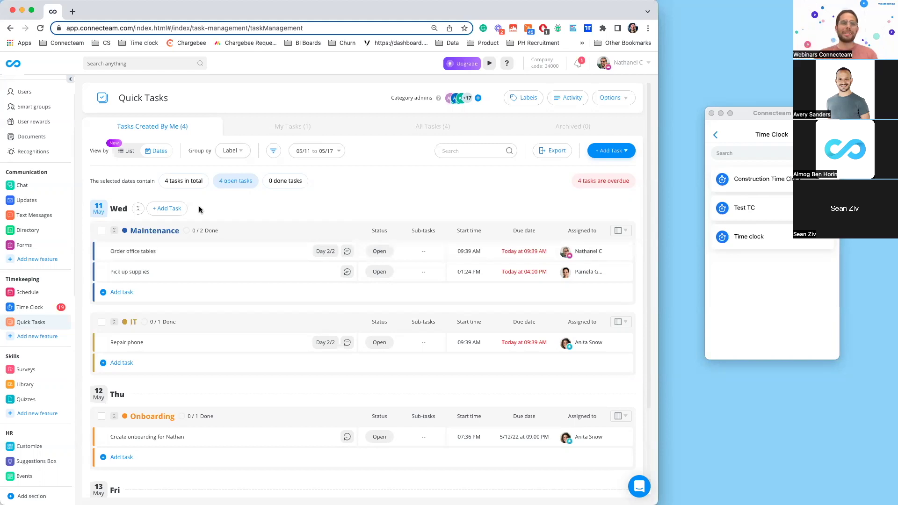
left_click(130, 155)
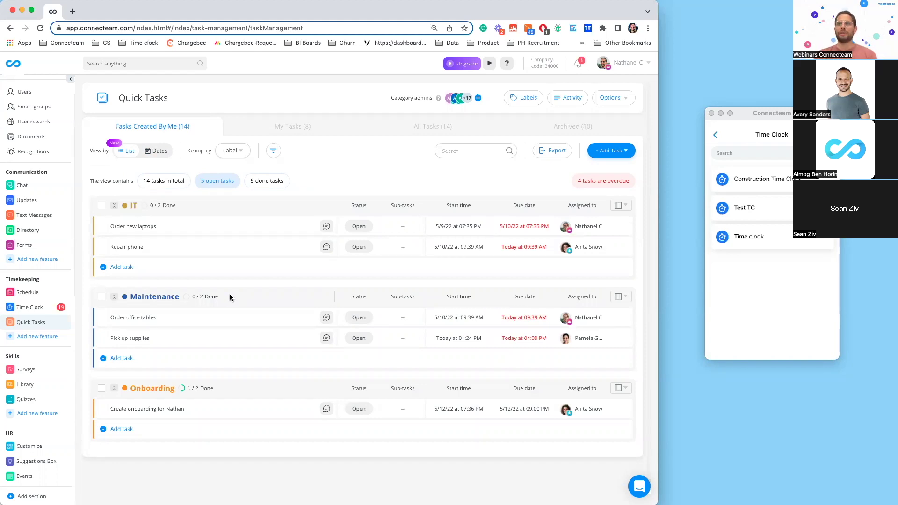
Step: In the mobile app's Tasks, apply List view grouped By creator
left_click(717, 137)
left_click(717, 138)
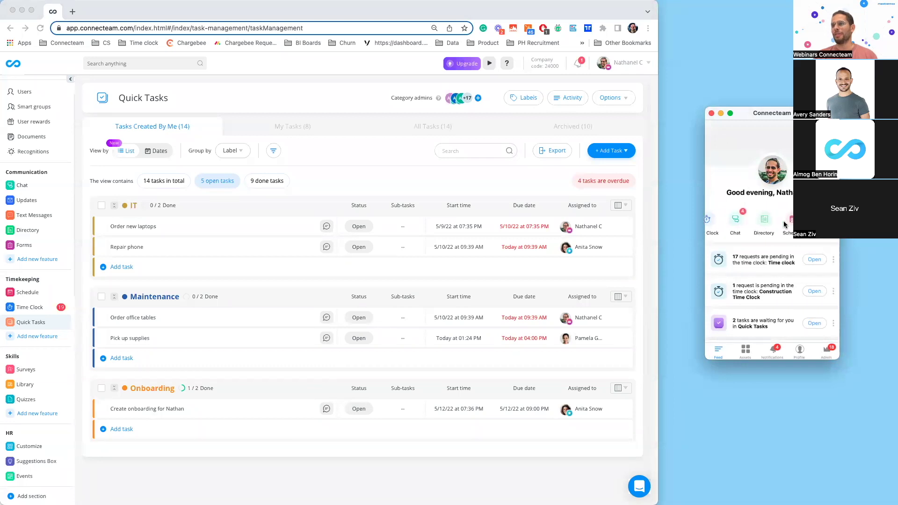
left_click(811, 222)
left_click(788, 173)
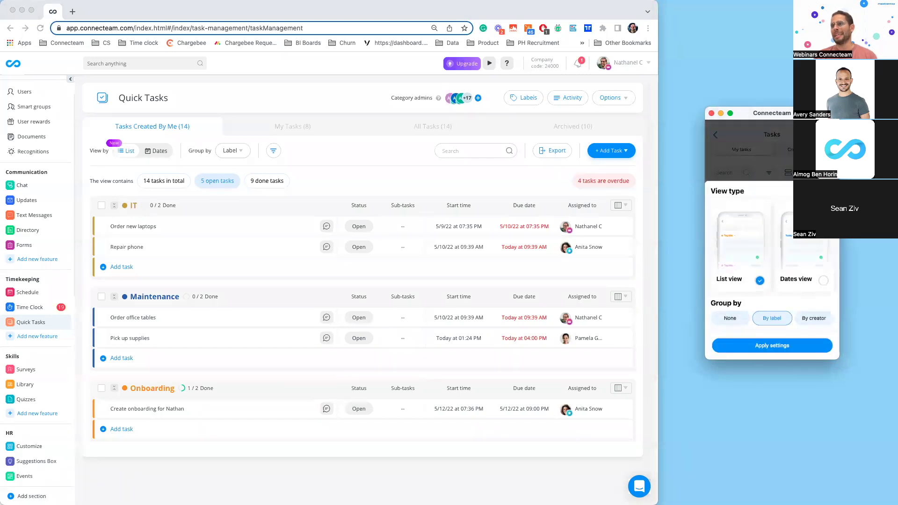
left_click(821, 280)
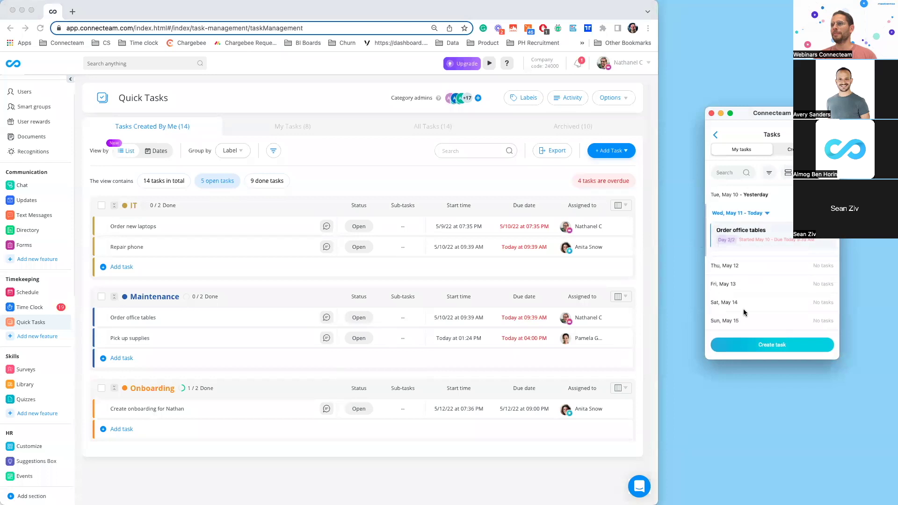
left_click(789, 173)
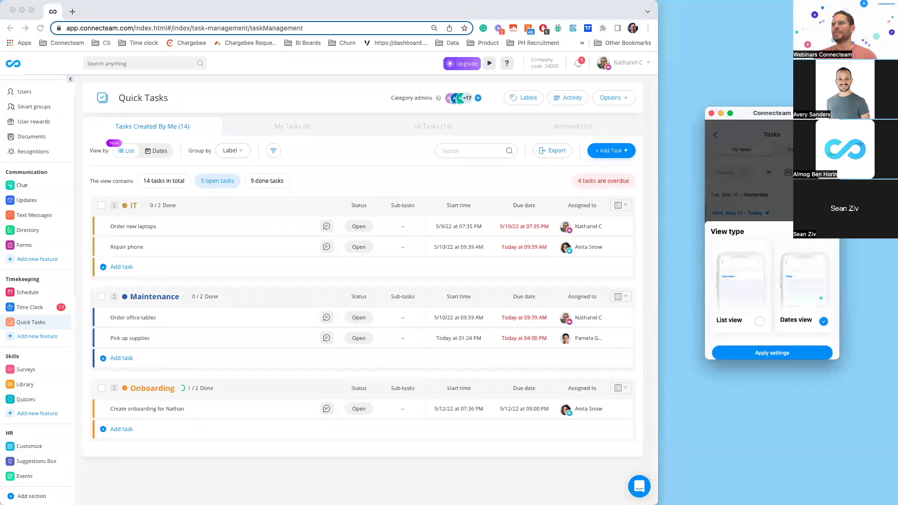
left_click(756, 275)
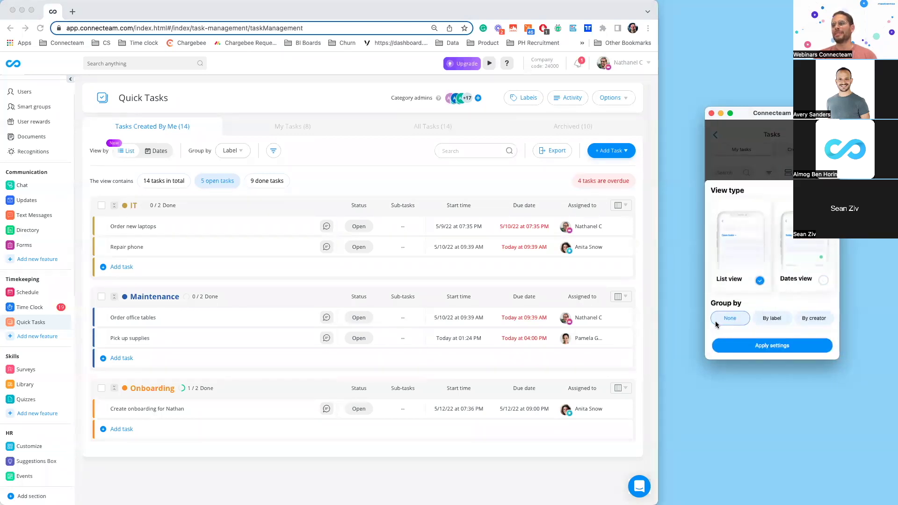
left_click(813, 319)
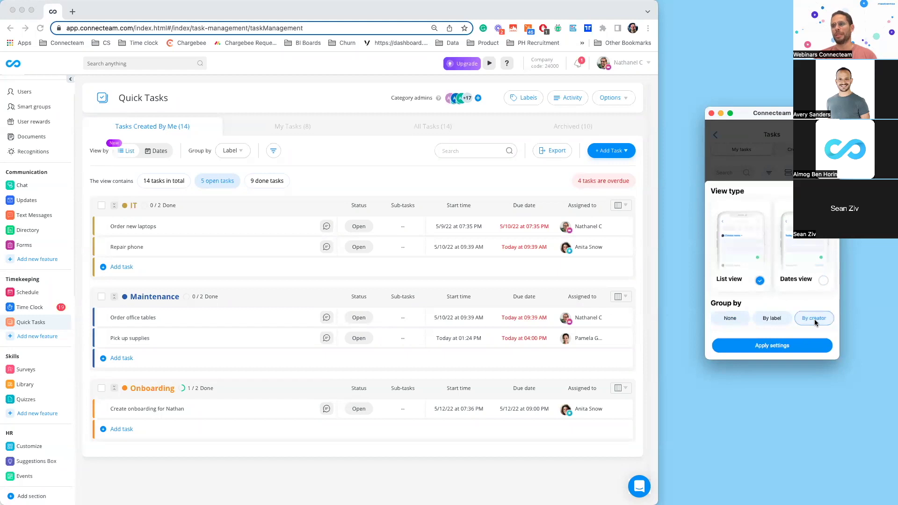
left_click(793, 344)
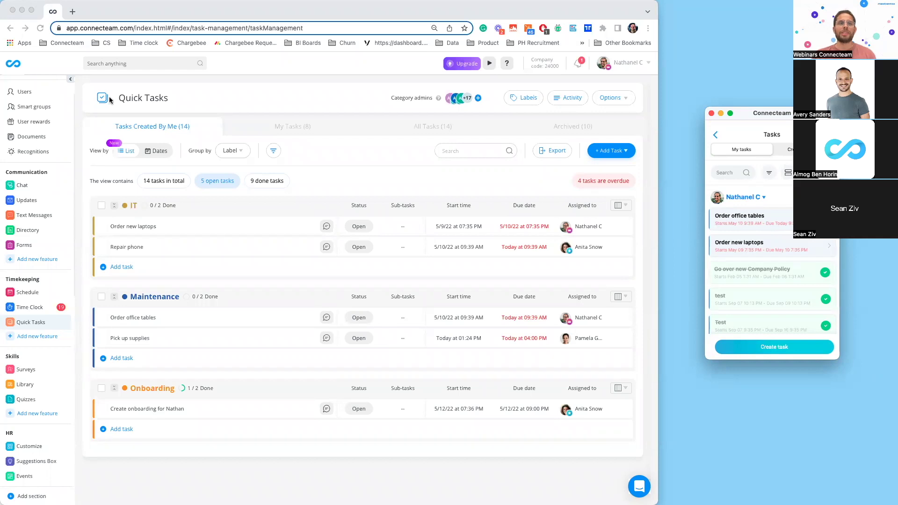
Step: Open the manager's user profile and view their Documents tab, including the onboarding pack
left_click(334, 165)
scroll(36, 168, "up", 2)
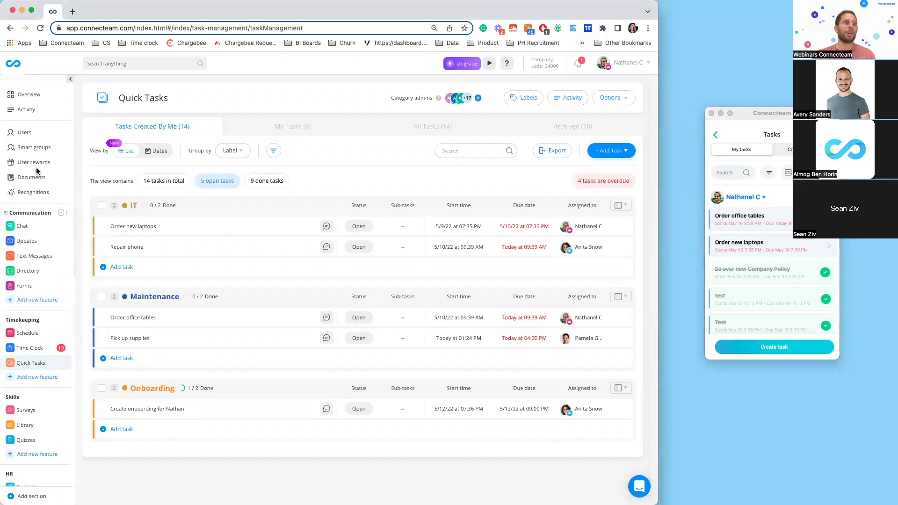
left_click(28, 131)
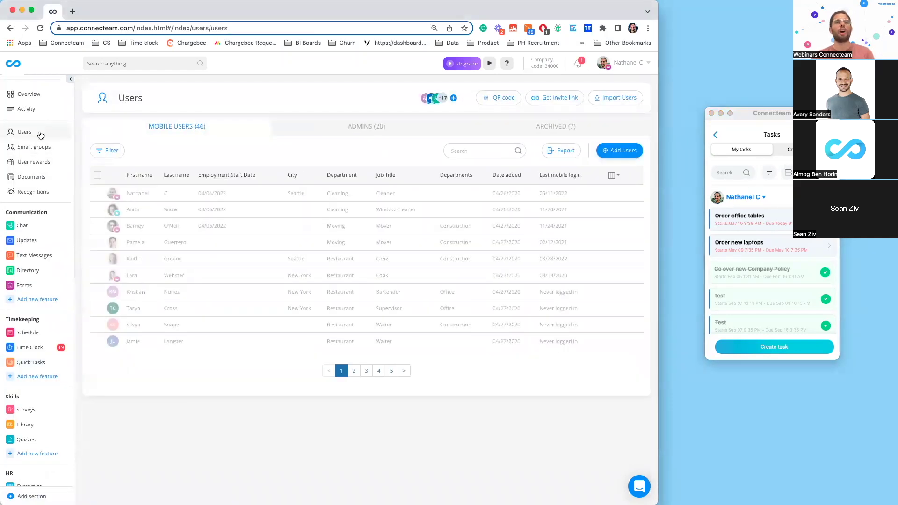
left_click(193, 195)
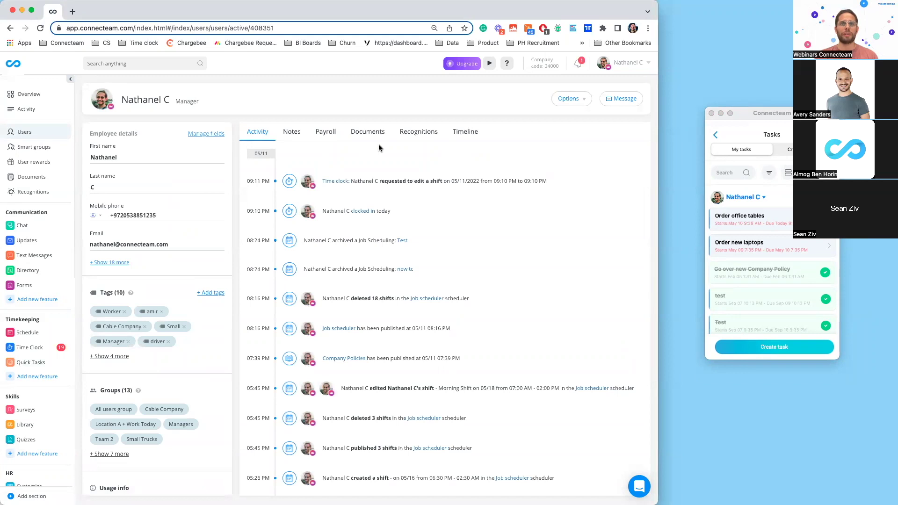
left_click(367, 130)
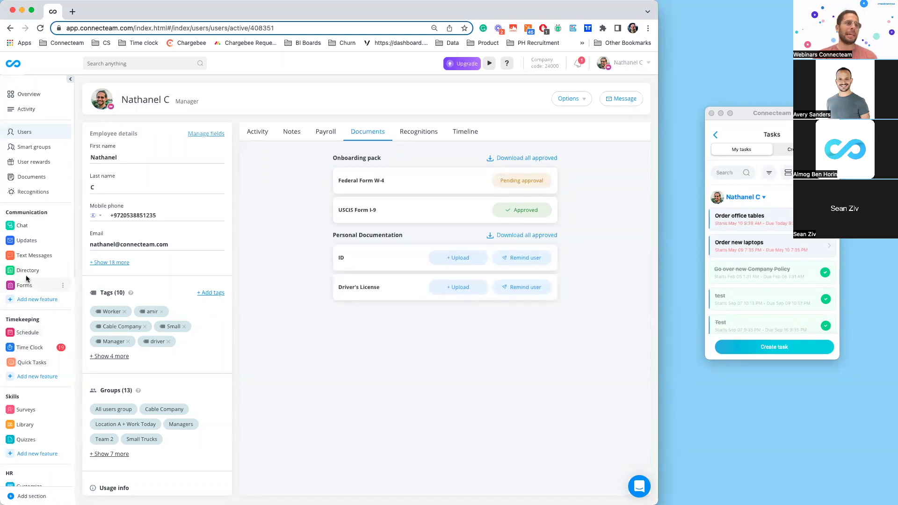
scroll(33, 255, "down", 1)
Step: Open the Documents page showing each employee's Onboarding pack W-4 and I-9 status
left_click(33, 167)
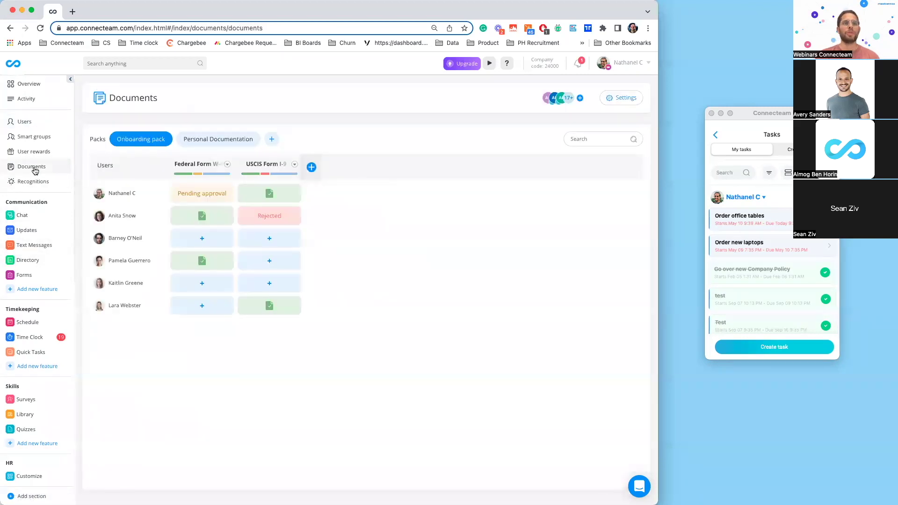
mouse_move(269, 175)
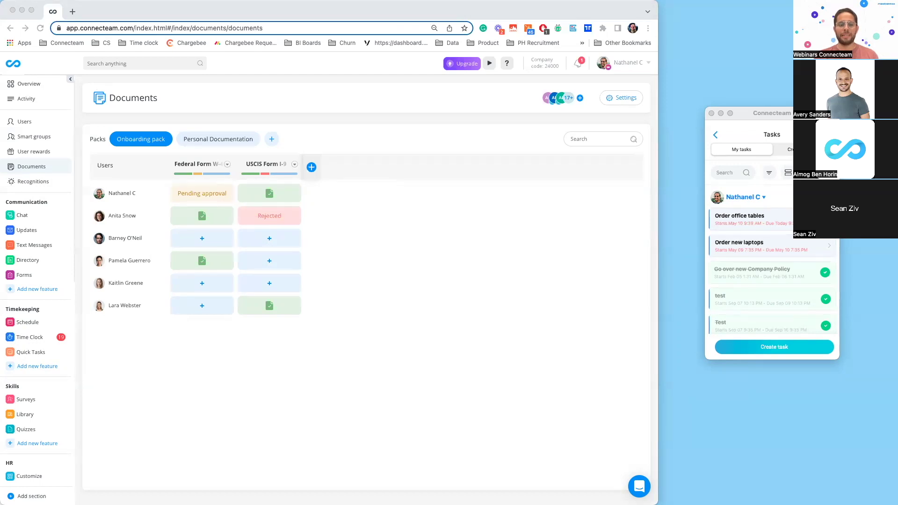
Step: Open Read and Sign > Policies > Company Policies to see 2 of 6 employees completed
left_click(353, 143)
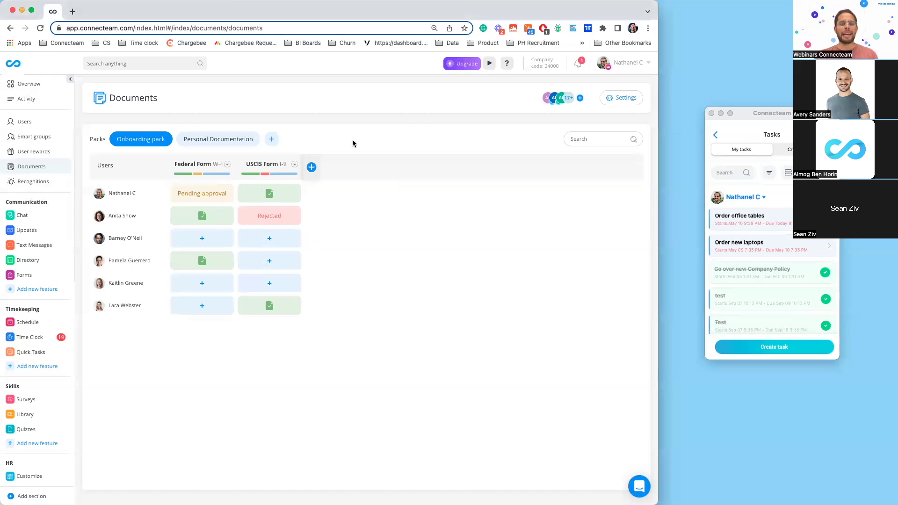
scroll(43, 262, "down", 6)
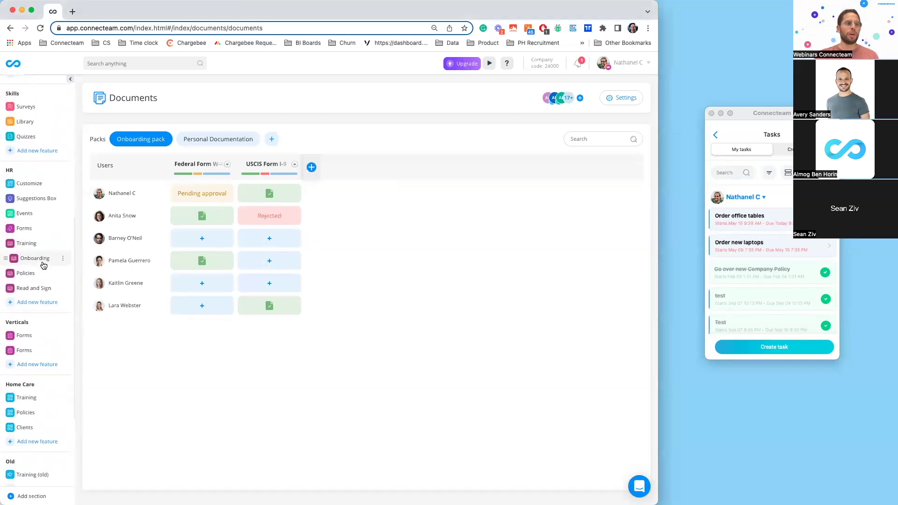
scroll(44, 265, "down", 2)
left_click(41, 209)
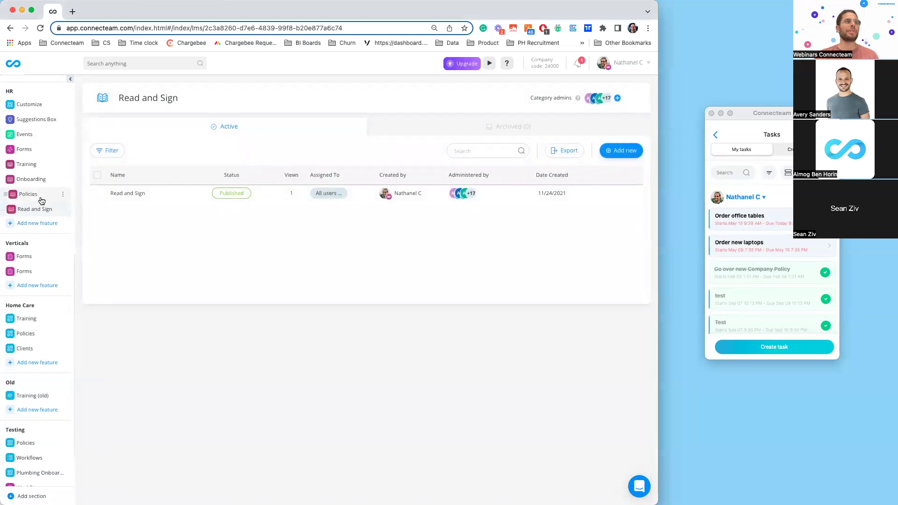
left_click(42, 201)
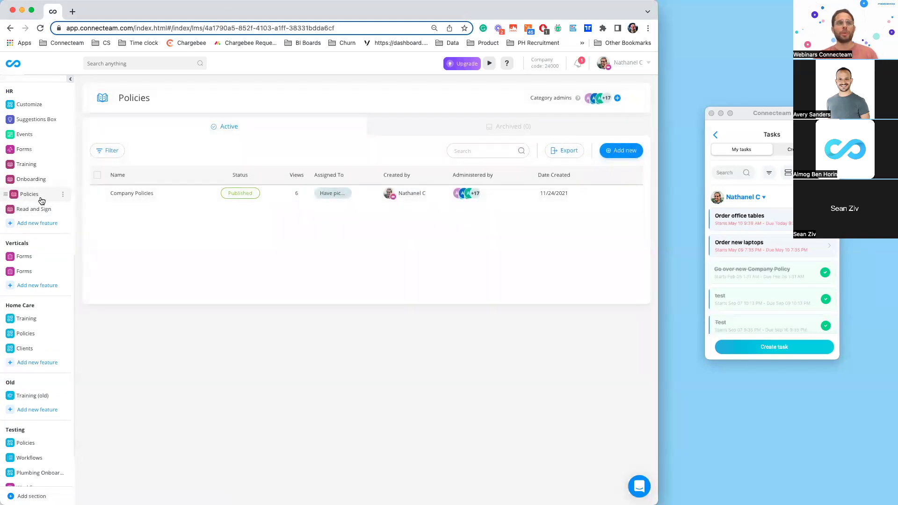
left_click(145, 195)
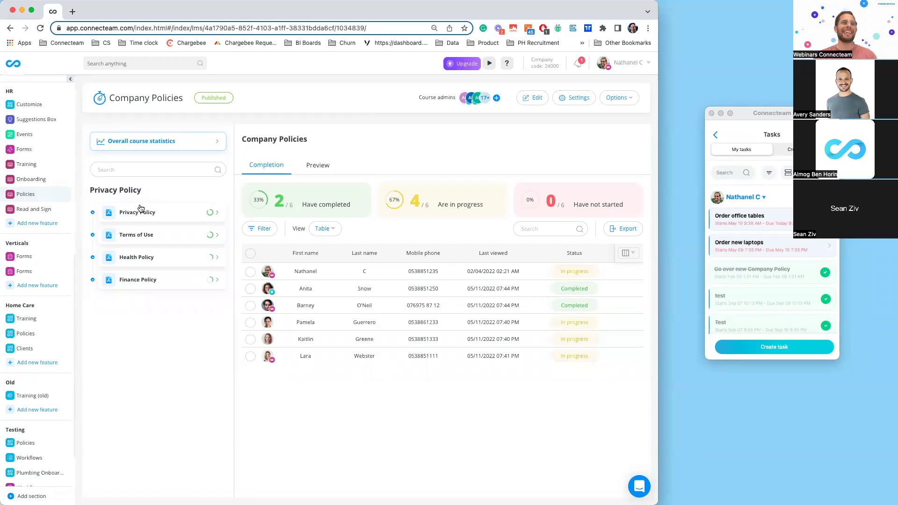
left_click(335, 234)
left_click(327, 257)
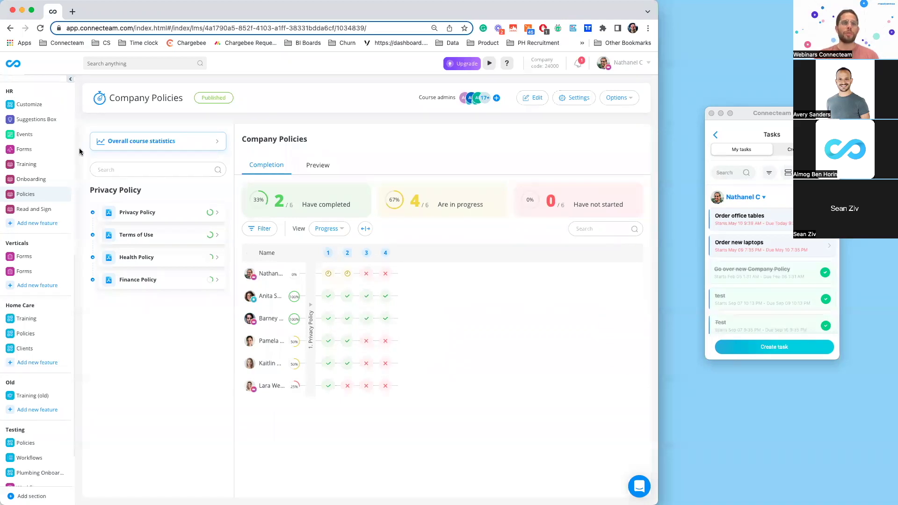
scroll(52, 229, "up", 1)
scroll(52, 227, "up", 2)
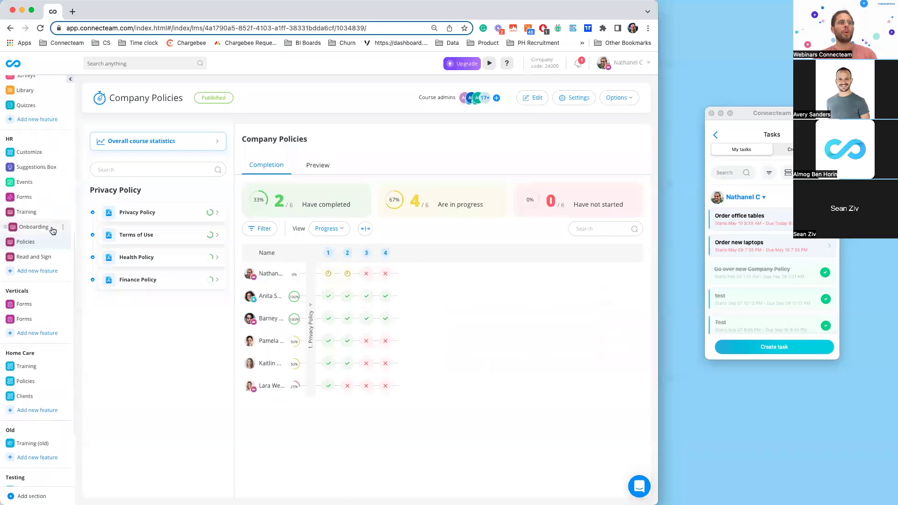
scroll(53, 231, "up", 6)
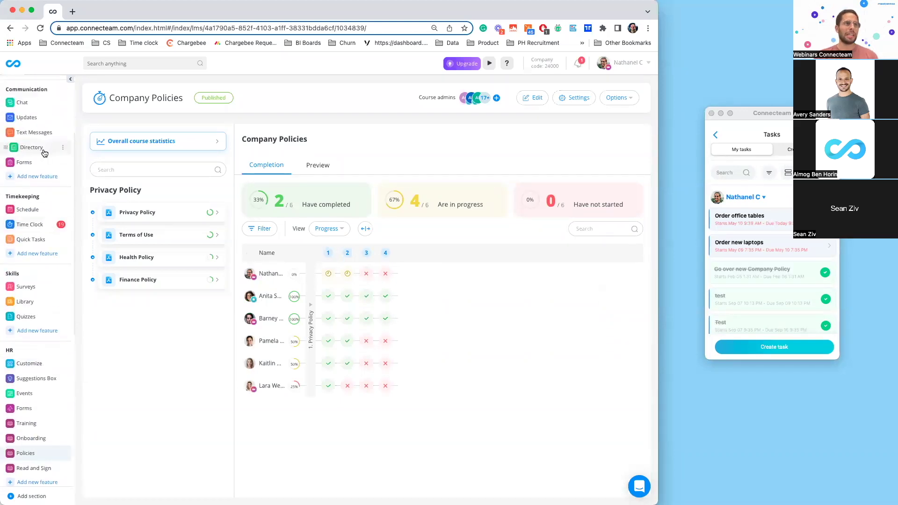
Step: Open Recognitions settings and inspect one admin's three recognition and badge permissions
left_click(41, 178)
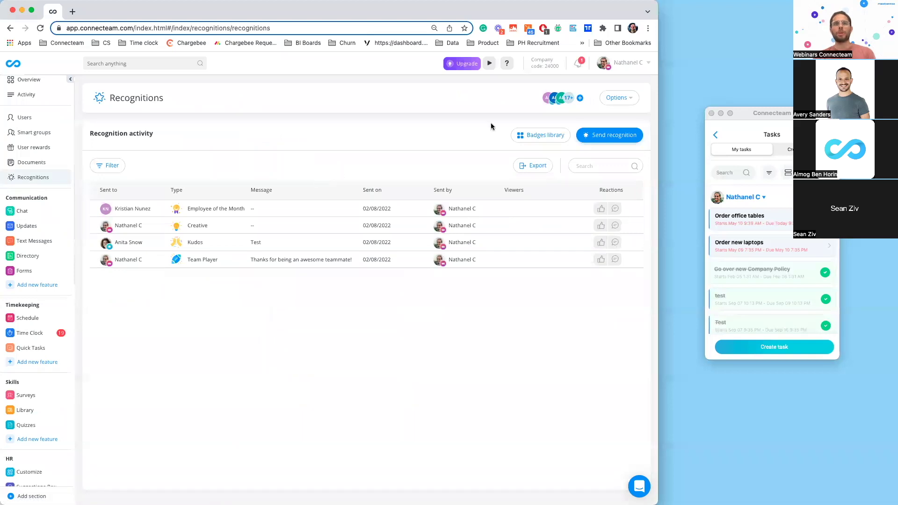
left_click(630, 97)
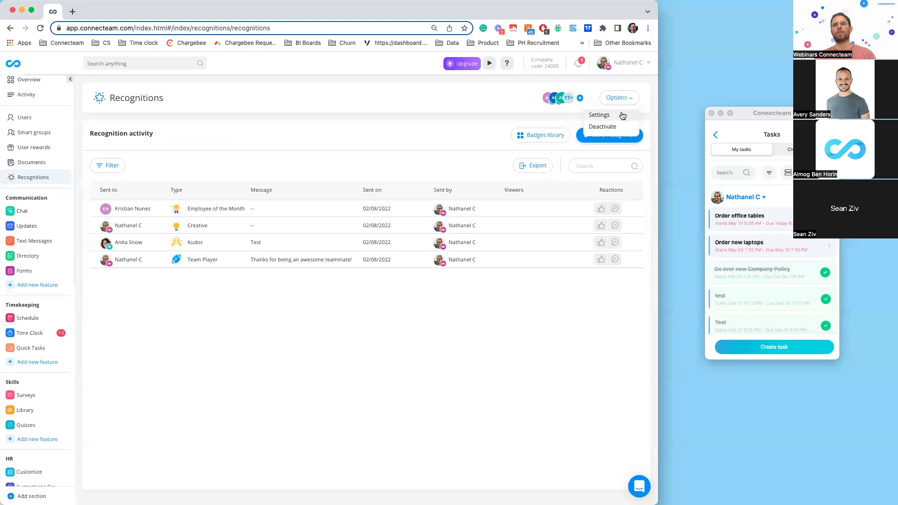
left_click(623, 116)
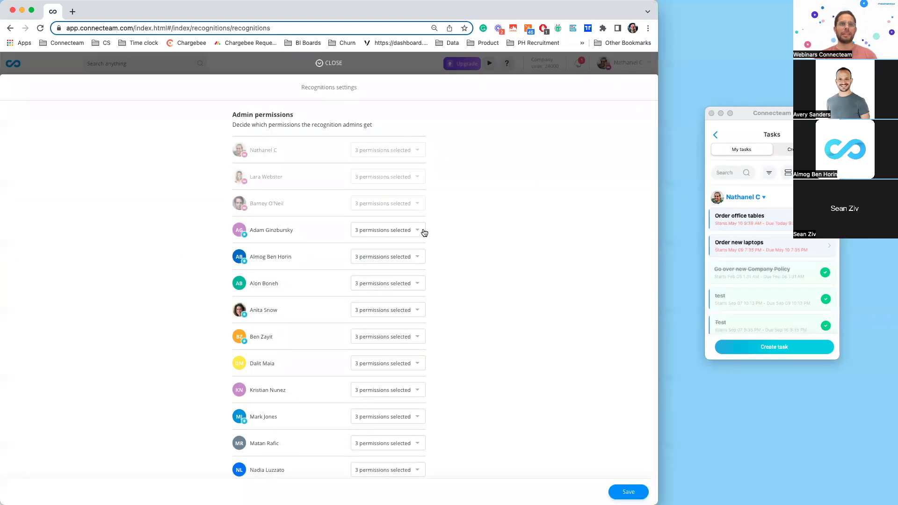
left_click(410, 230)
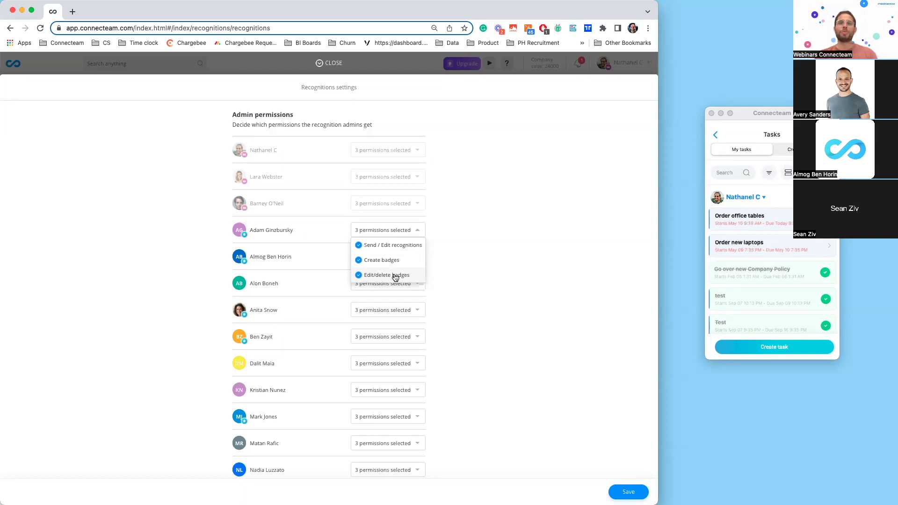
left_click(400, 233)
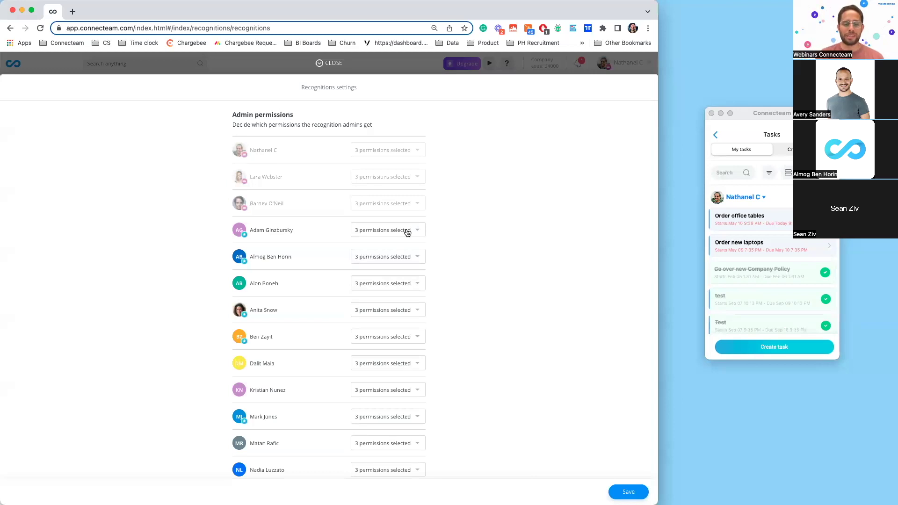
Step: Close the Recognitions settings to return to the recognition activity list
left_click(334, 68)
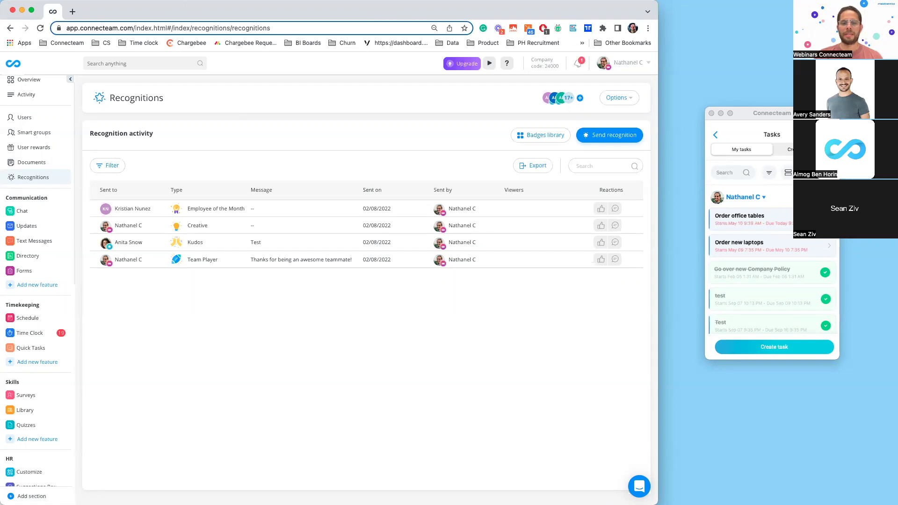
Step: Open Chat Settings to review private and team chat restrictions, then close without saving
left_click(32, 214)
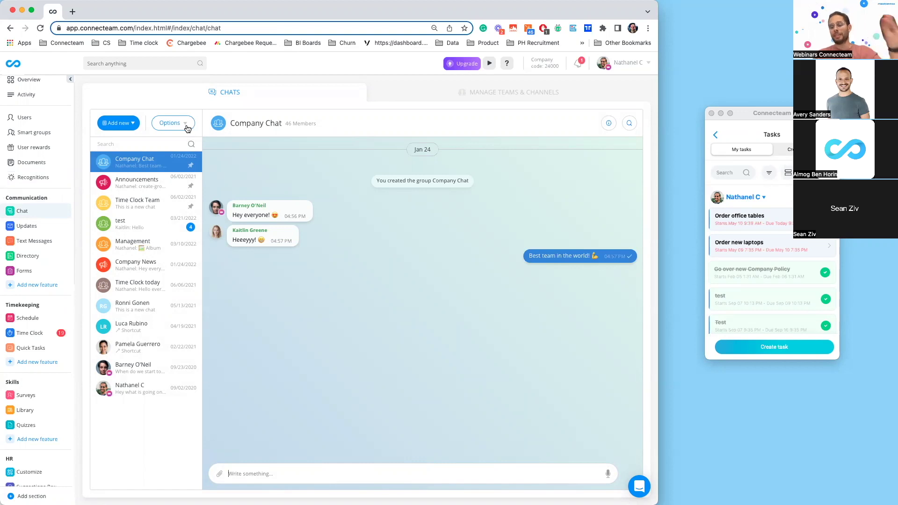
left_click(187, 128)
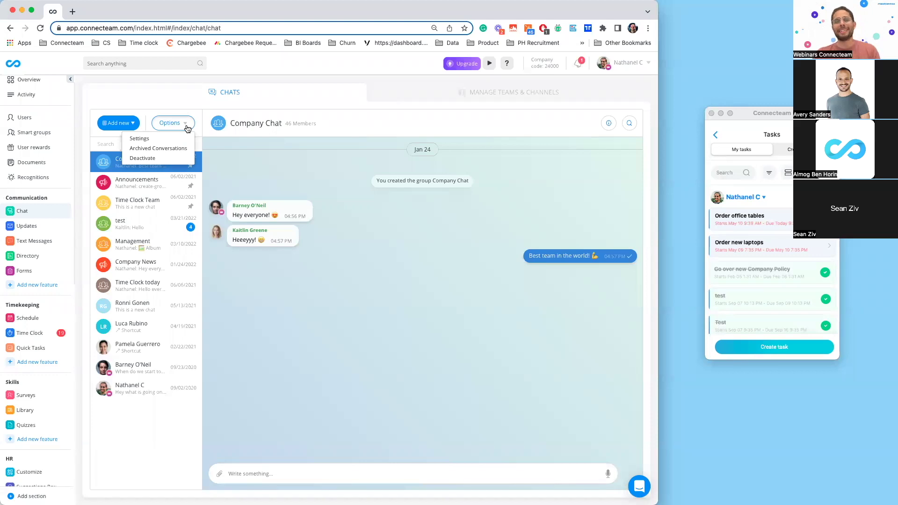
left_click(183, 139)
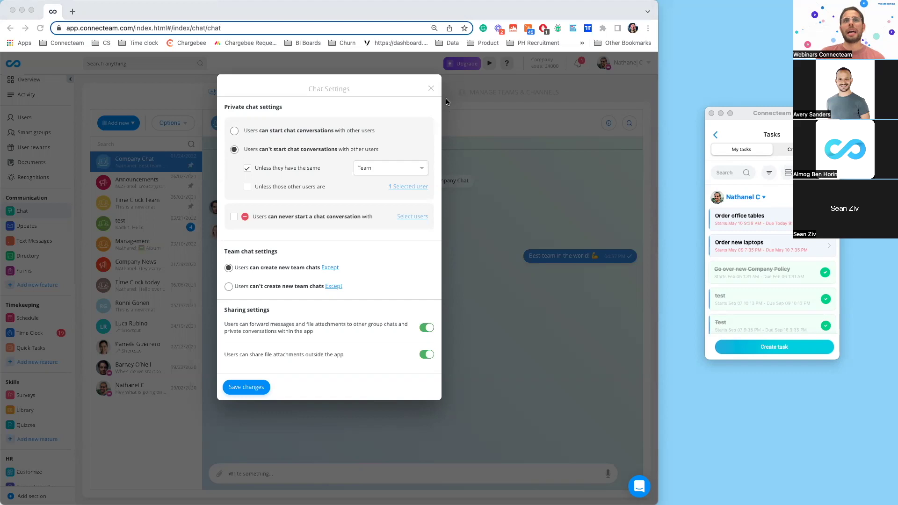
left_click(431, 88)
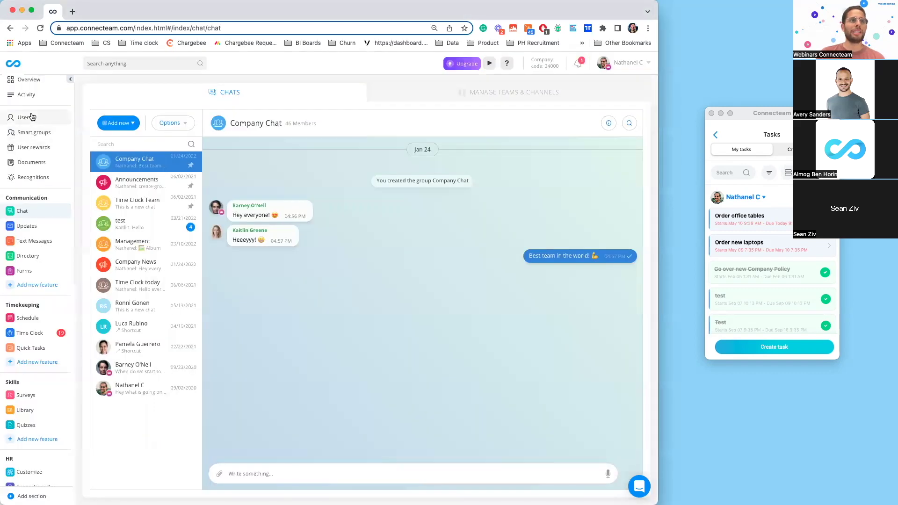
Step: Check the first user's payroll compensation, then return to the Users list
left_click(28, 117)
left_click(252, 192)
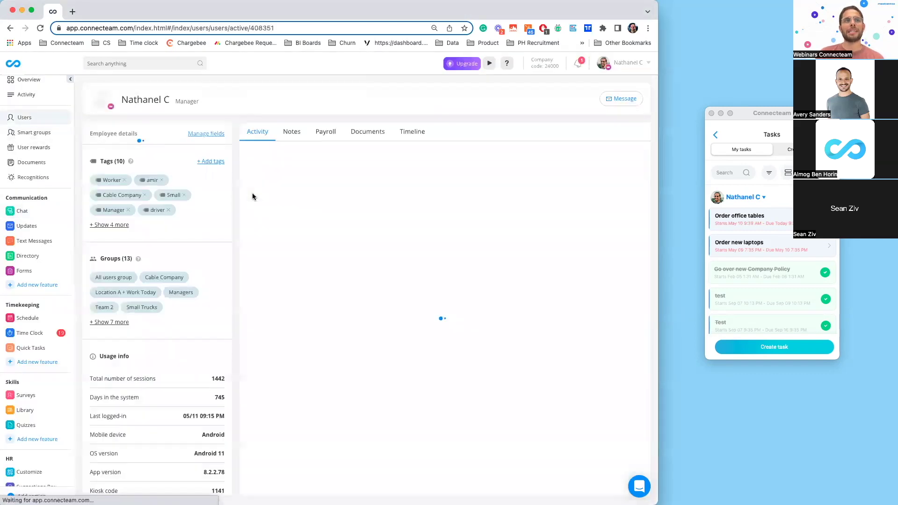
left_click(325, 135)
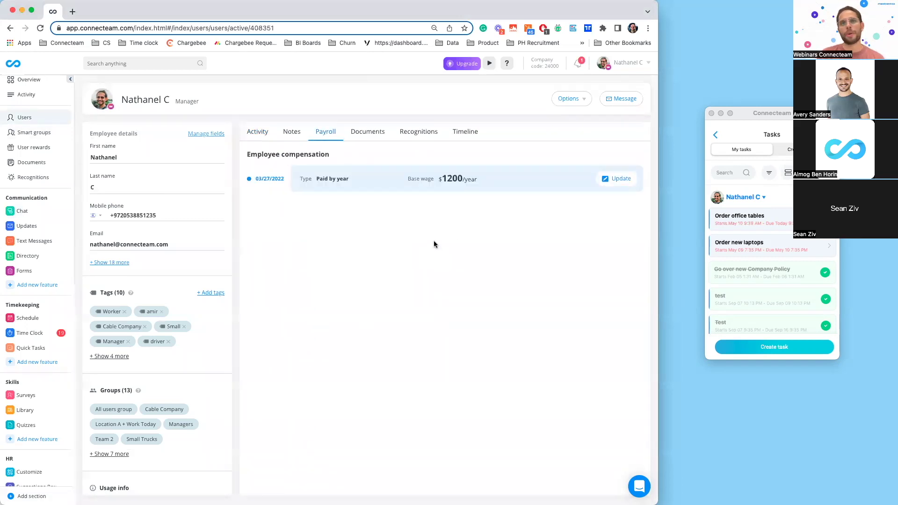
left_click(32, 119)
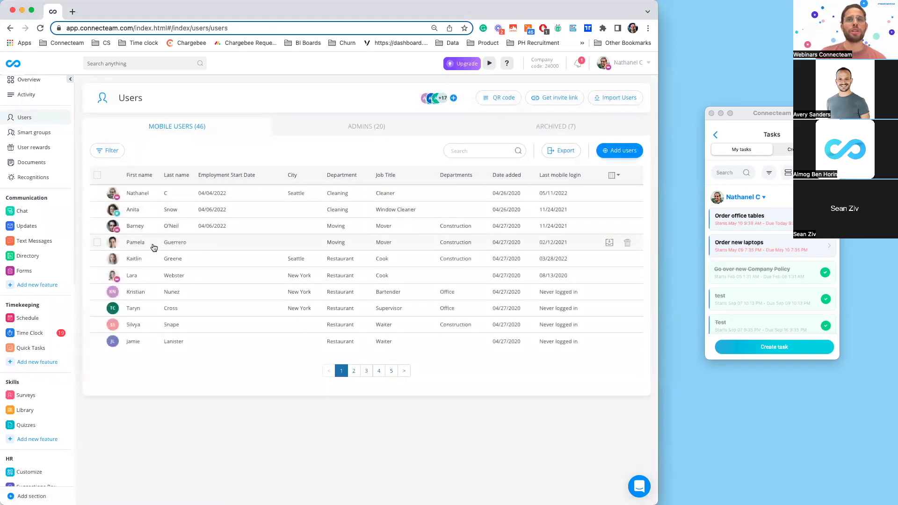
Step: Select four users and choose Actions > Set pay rates for them
left_click(97, 243)
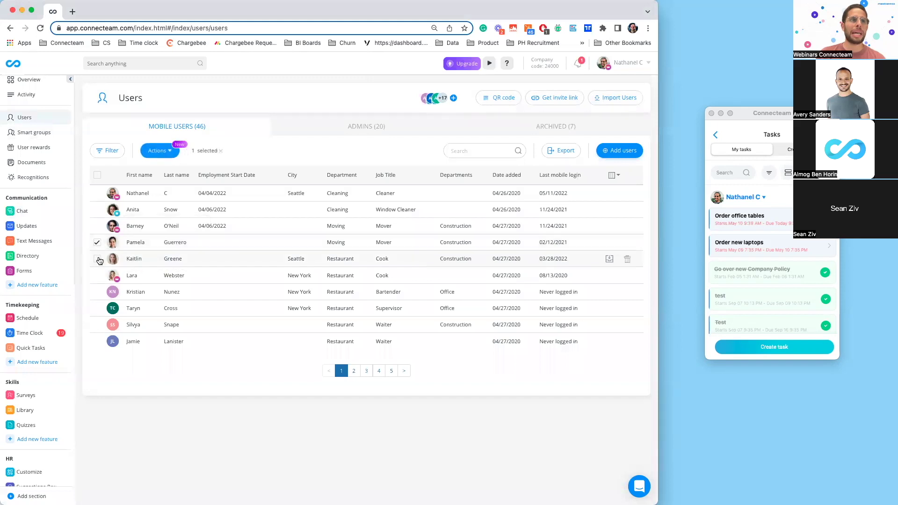
left_click(97, 259)
left_click(97, 276)
left_click(97, 292)
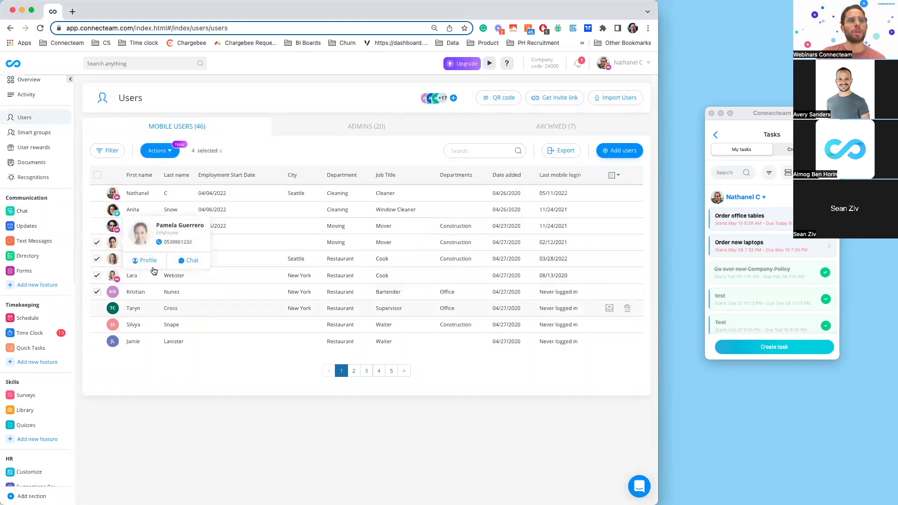
left_click(167, 158)
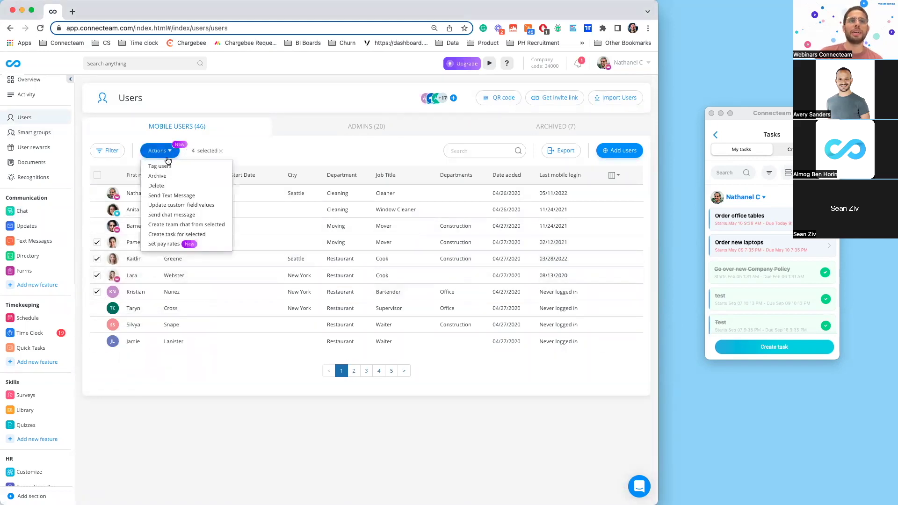
left_click(174, 244)
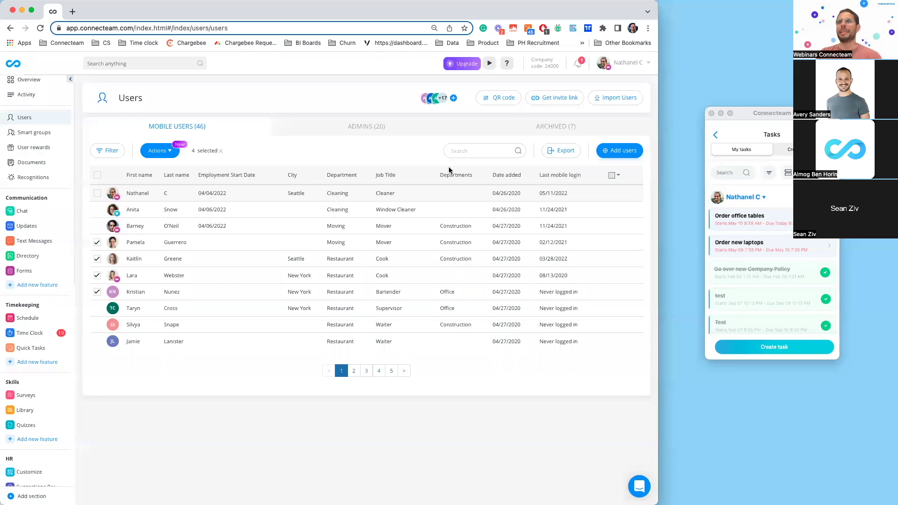
left_click(630, 64)
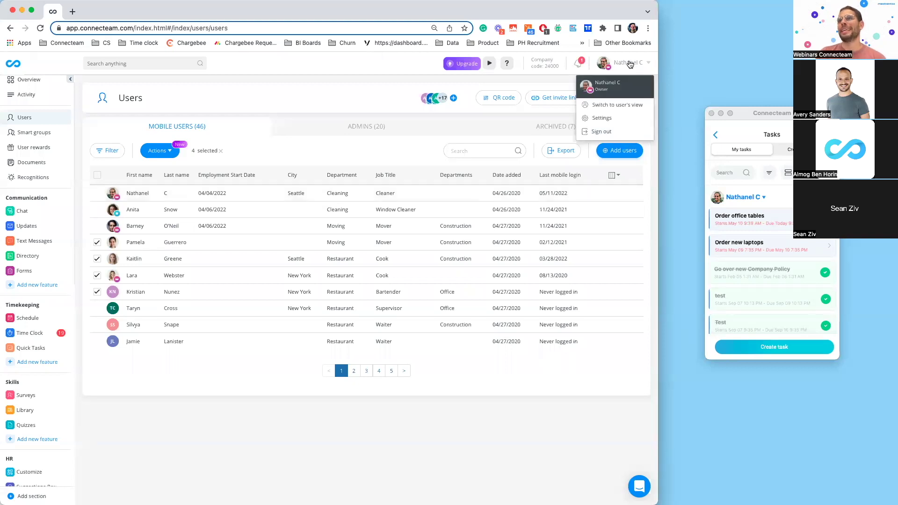
Step: Turn on the Security setting requiring a selfie at Kiosk login, then open the second user's profile
left_click(602, 118)
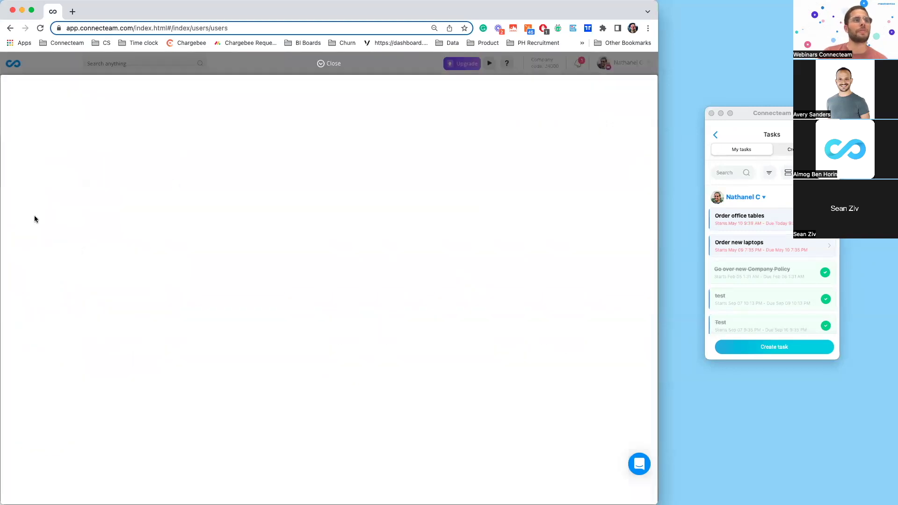
left_click(46, 217)
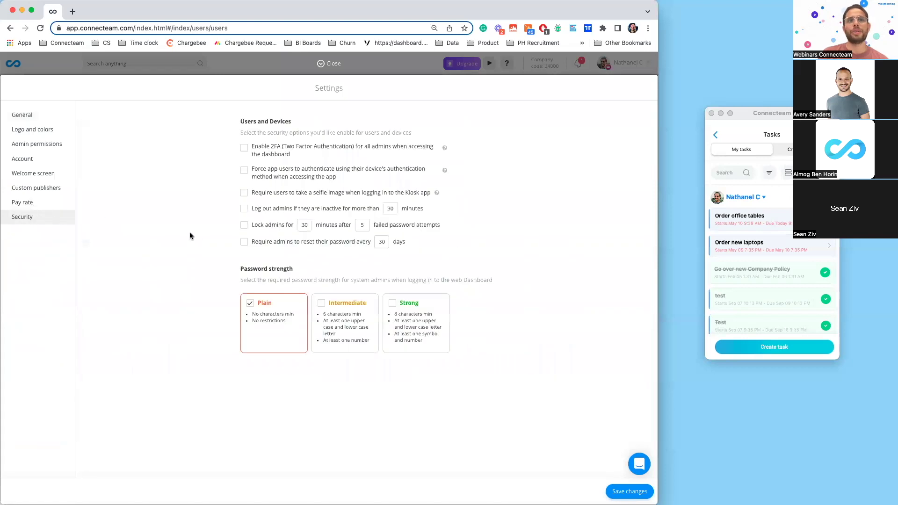
left_click(245, 193)
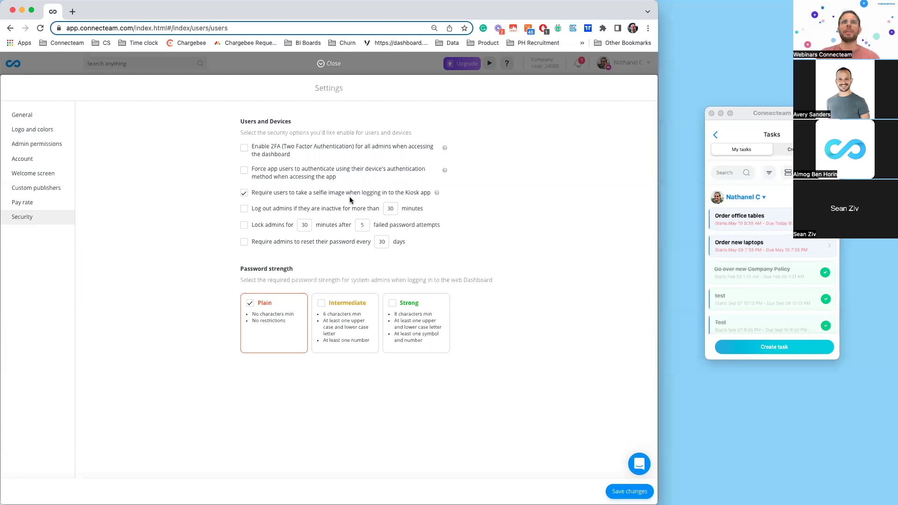
left_click(325, 63)
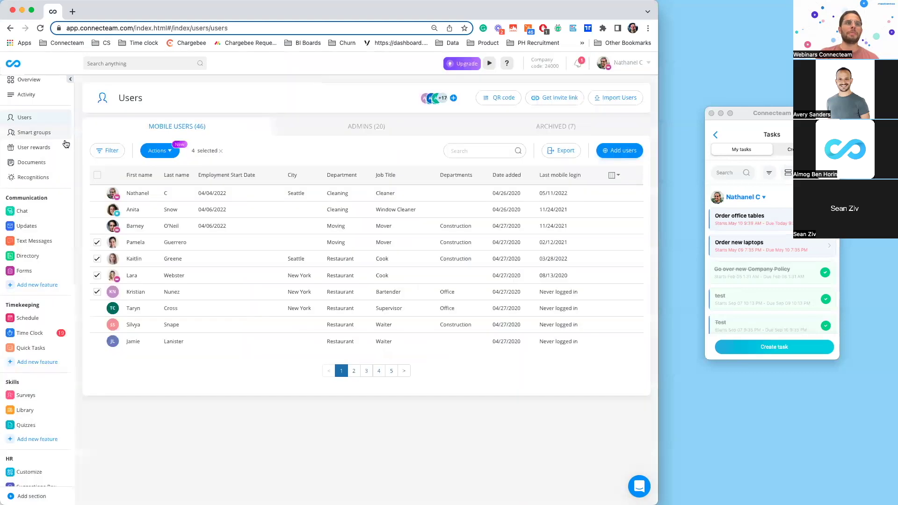
left_click(182, 209)
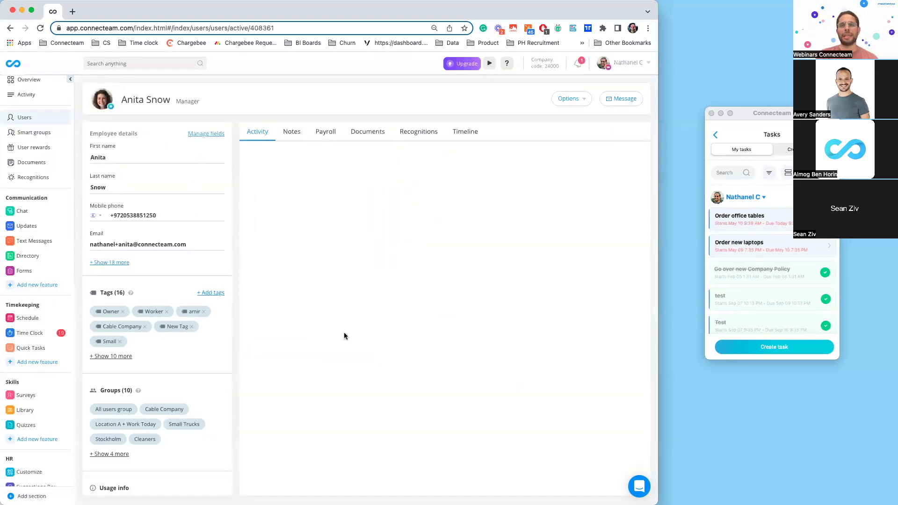